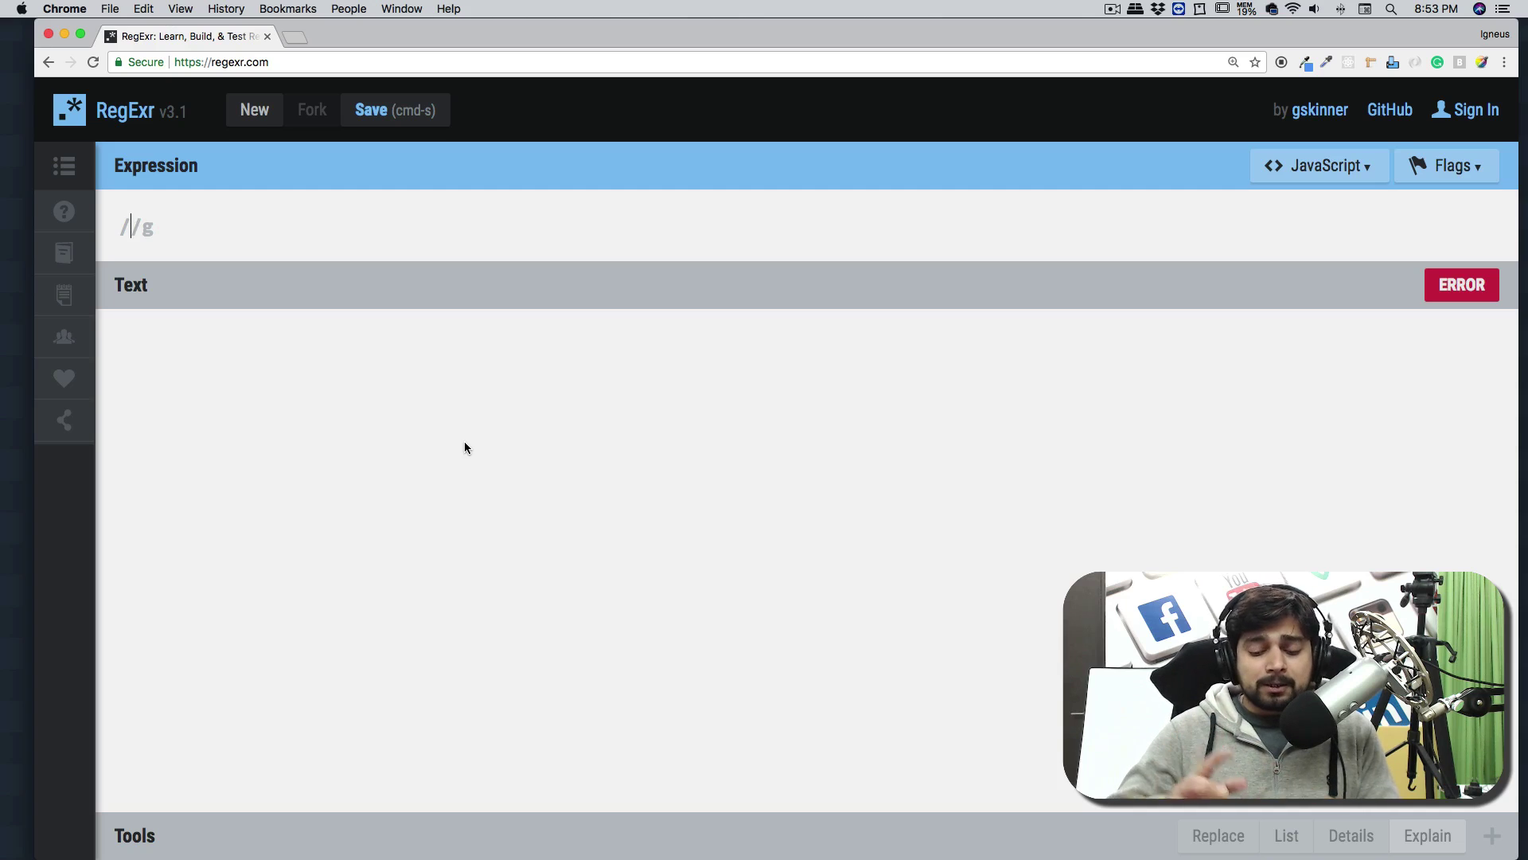
type("!")
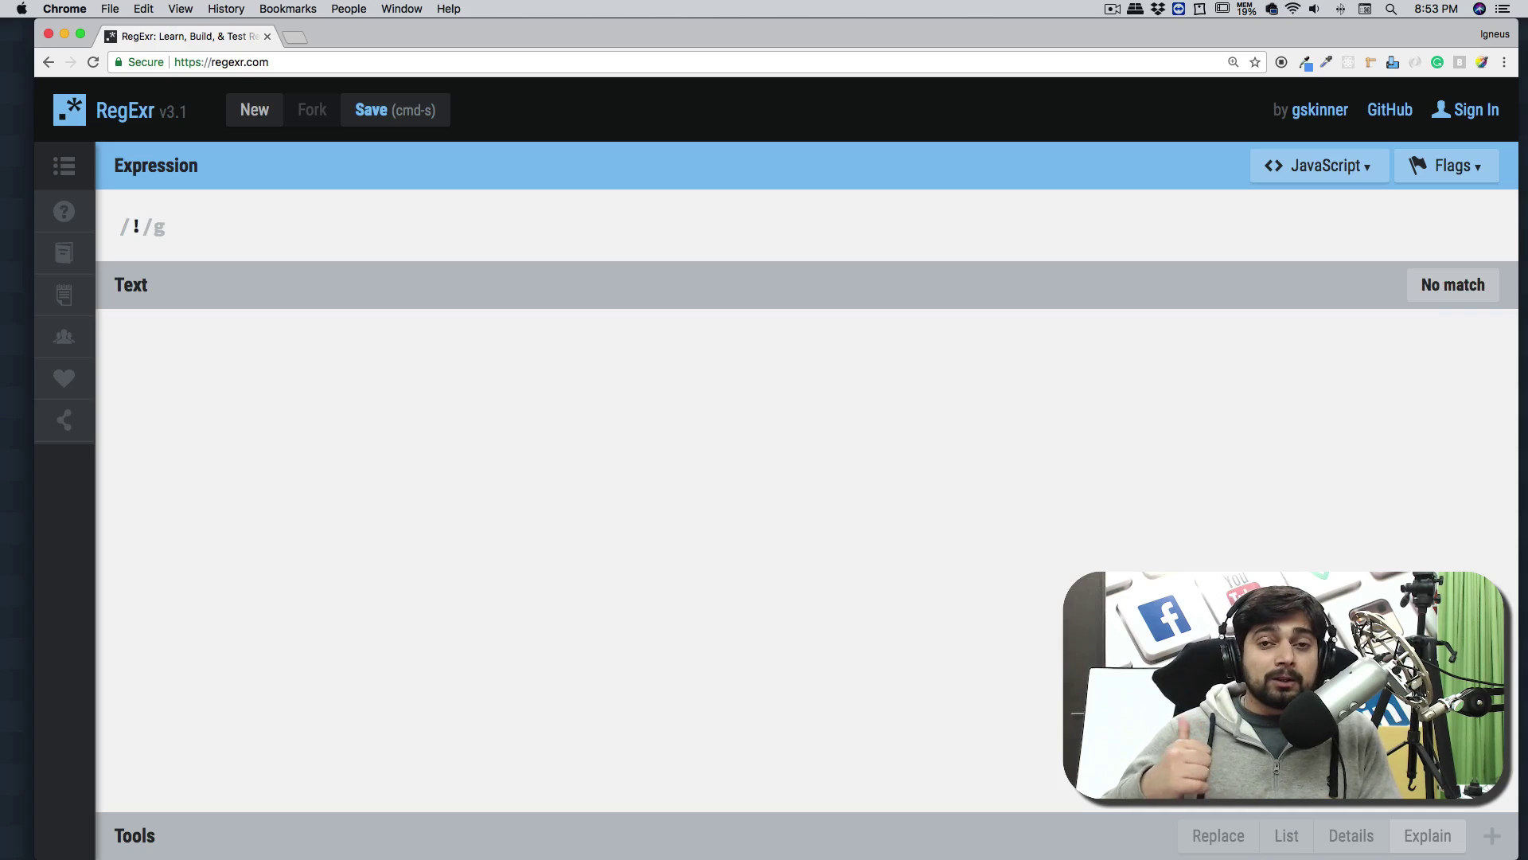
type("true")
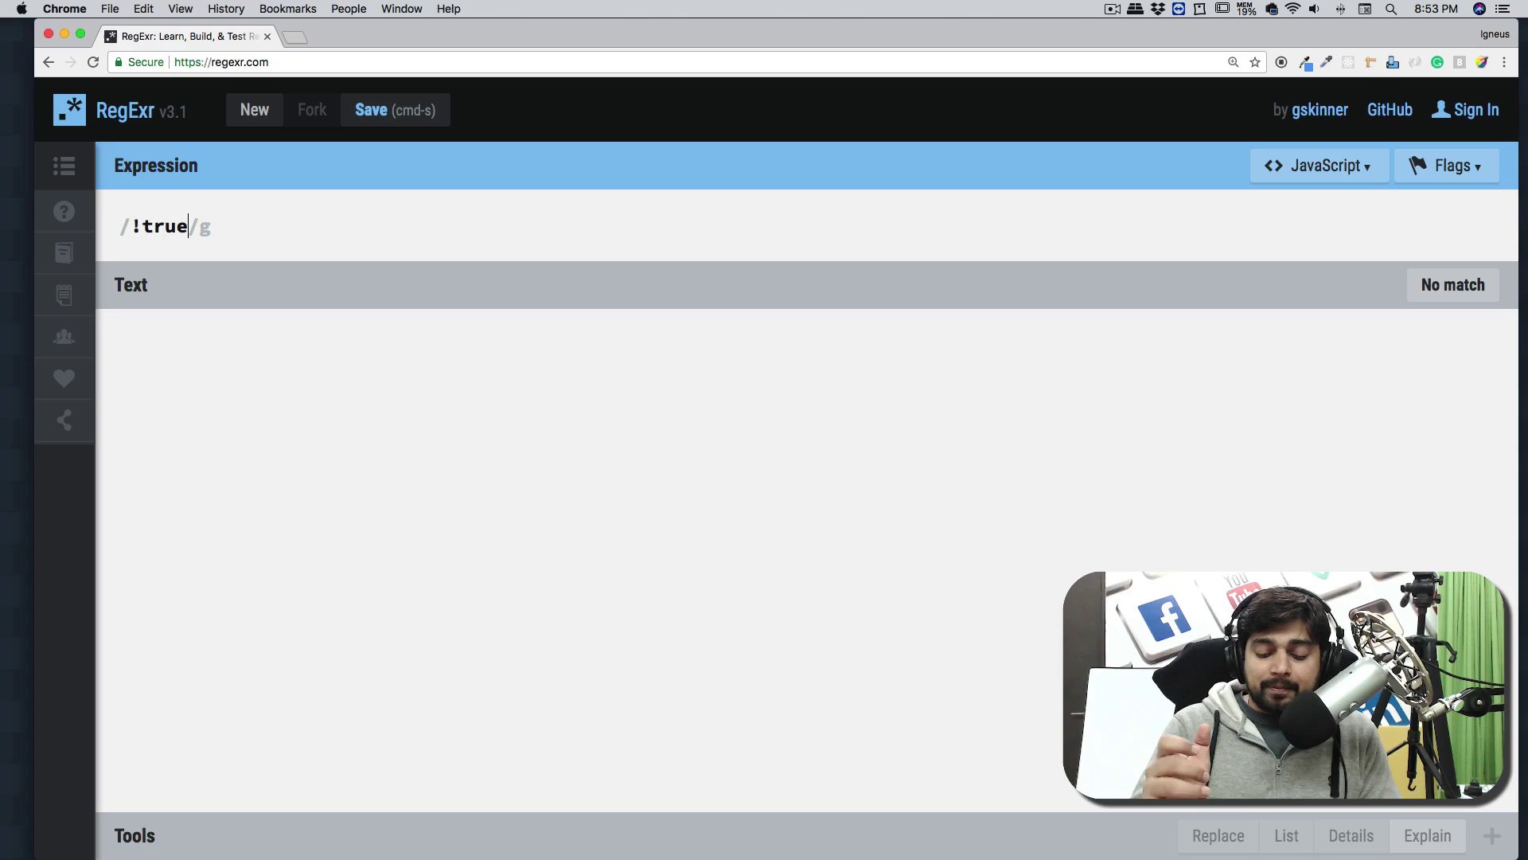
Remove the trial patterns !true and ^, leaving an empty character class [] as the expression
key("BackSpace")
key("BackSpace")
key("BackSpace")
key("BackSpace")
key("BackSpace")
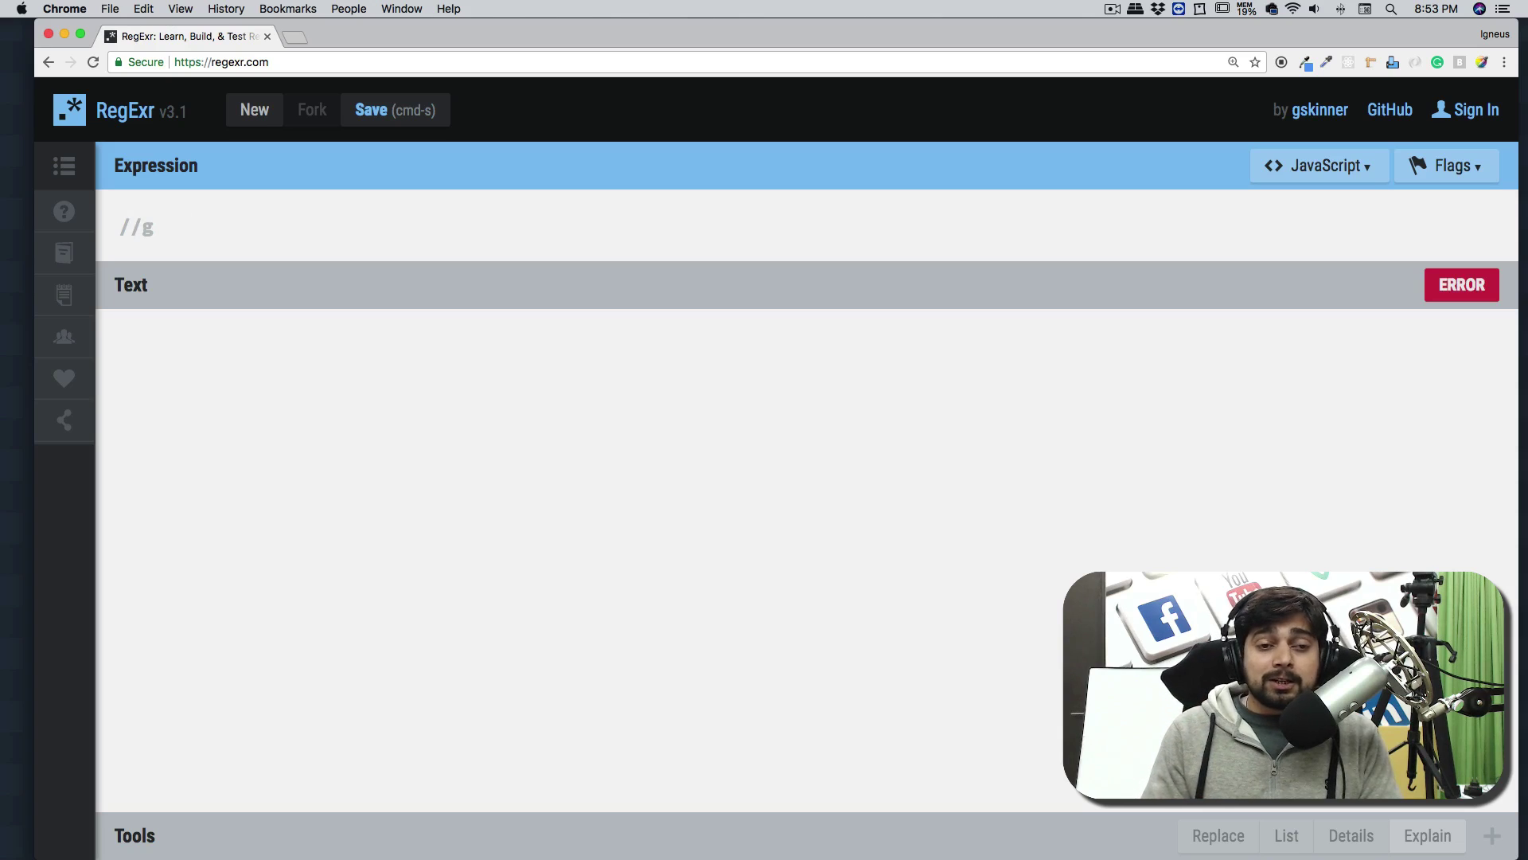
type("^")
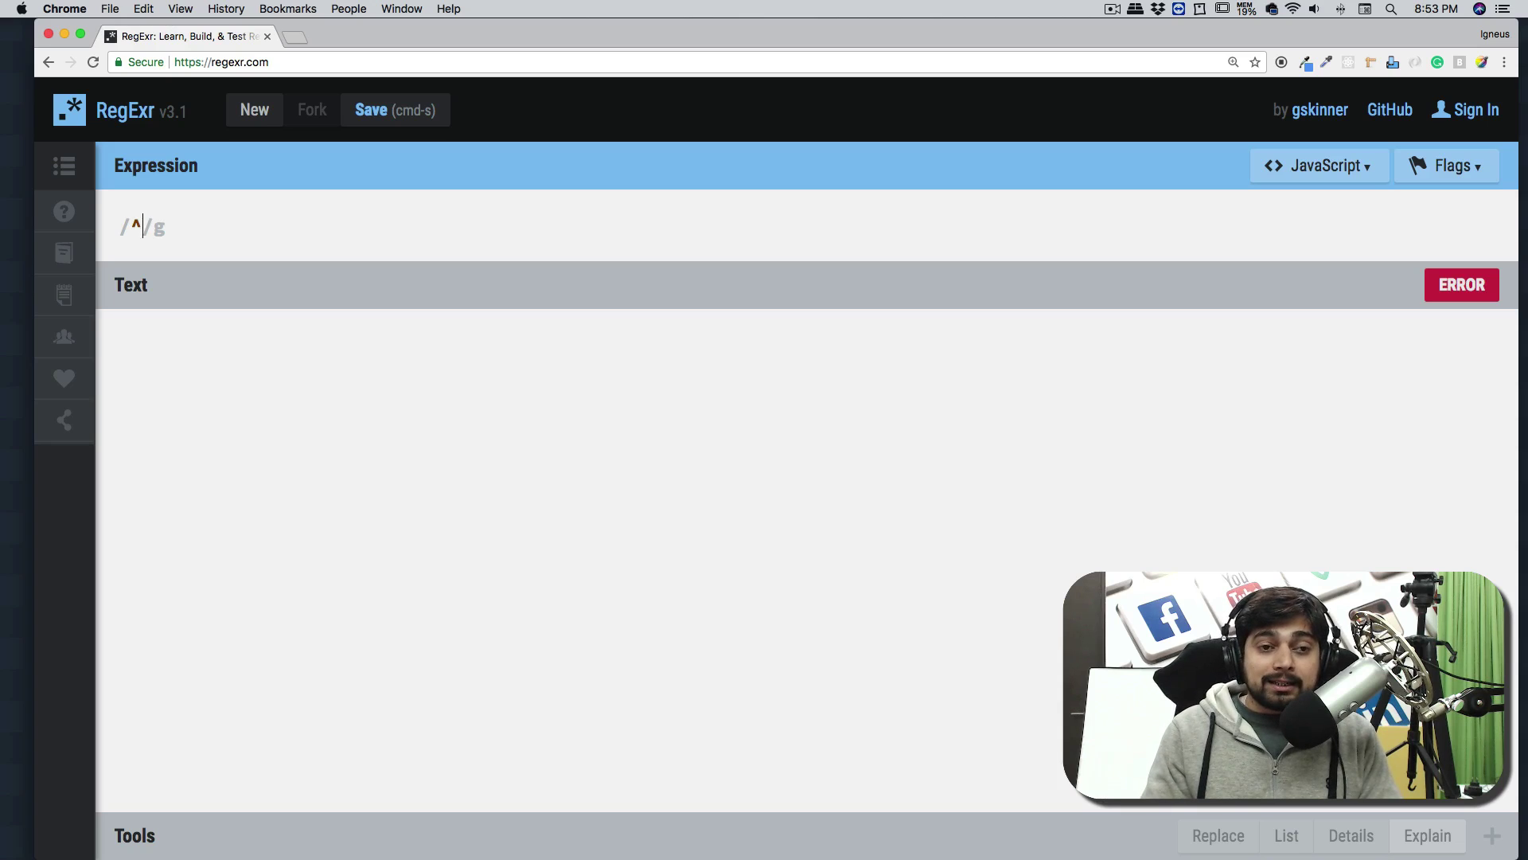
key("BackSpace")
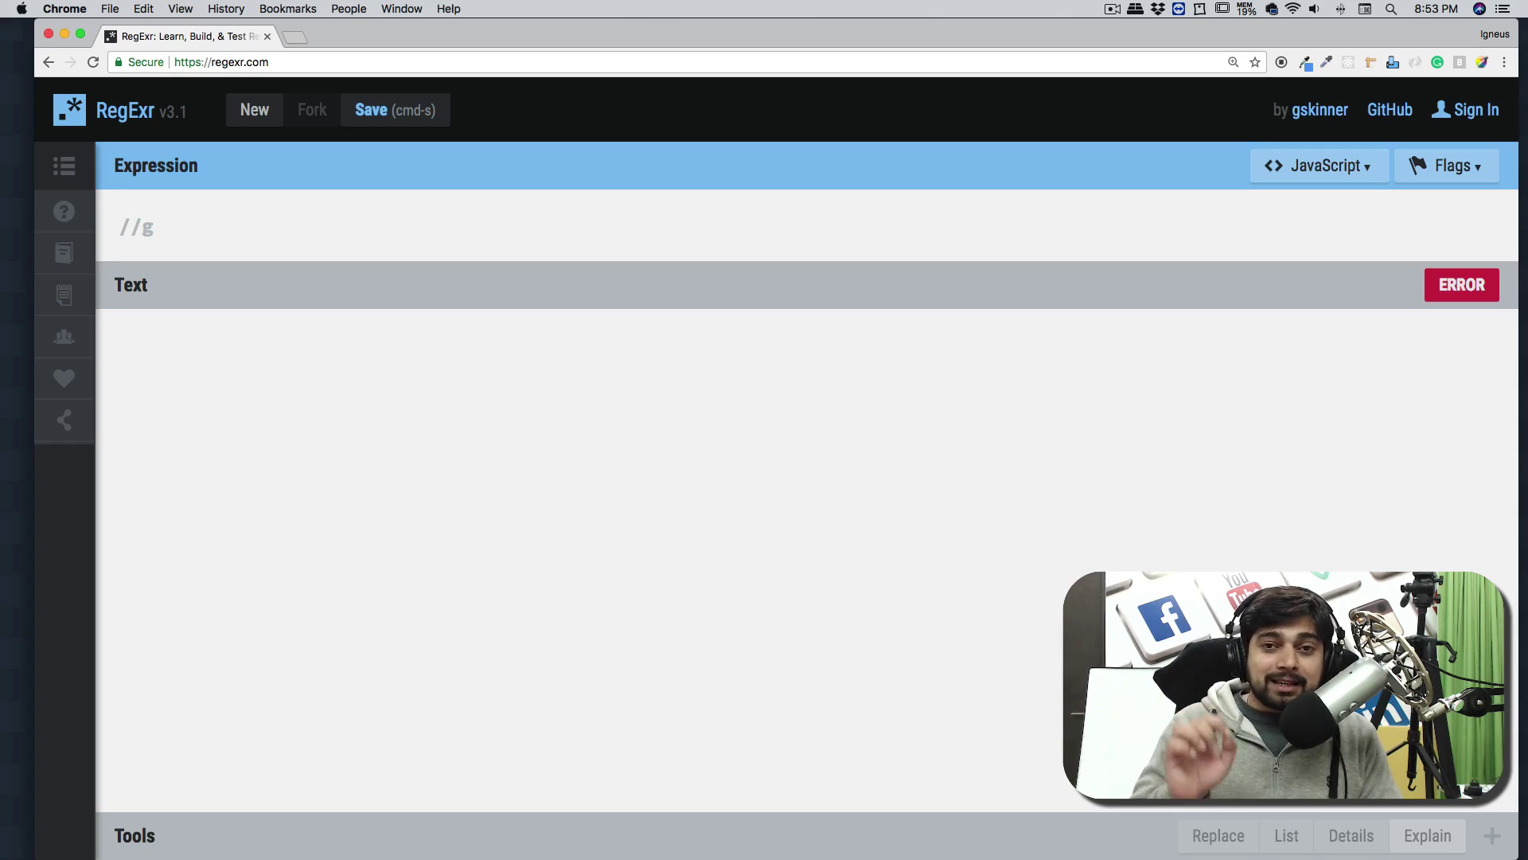
type("[]")
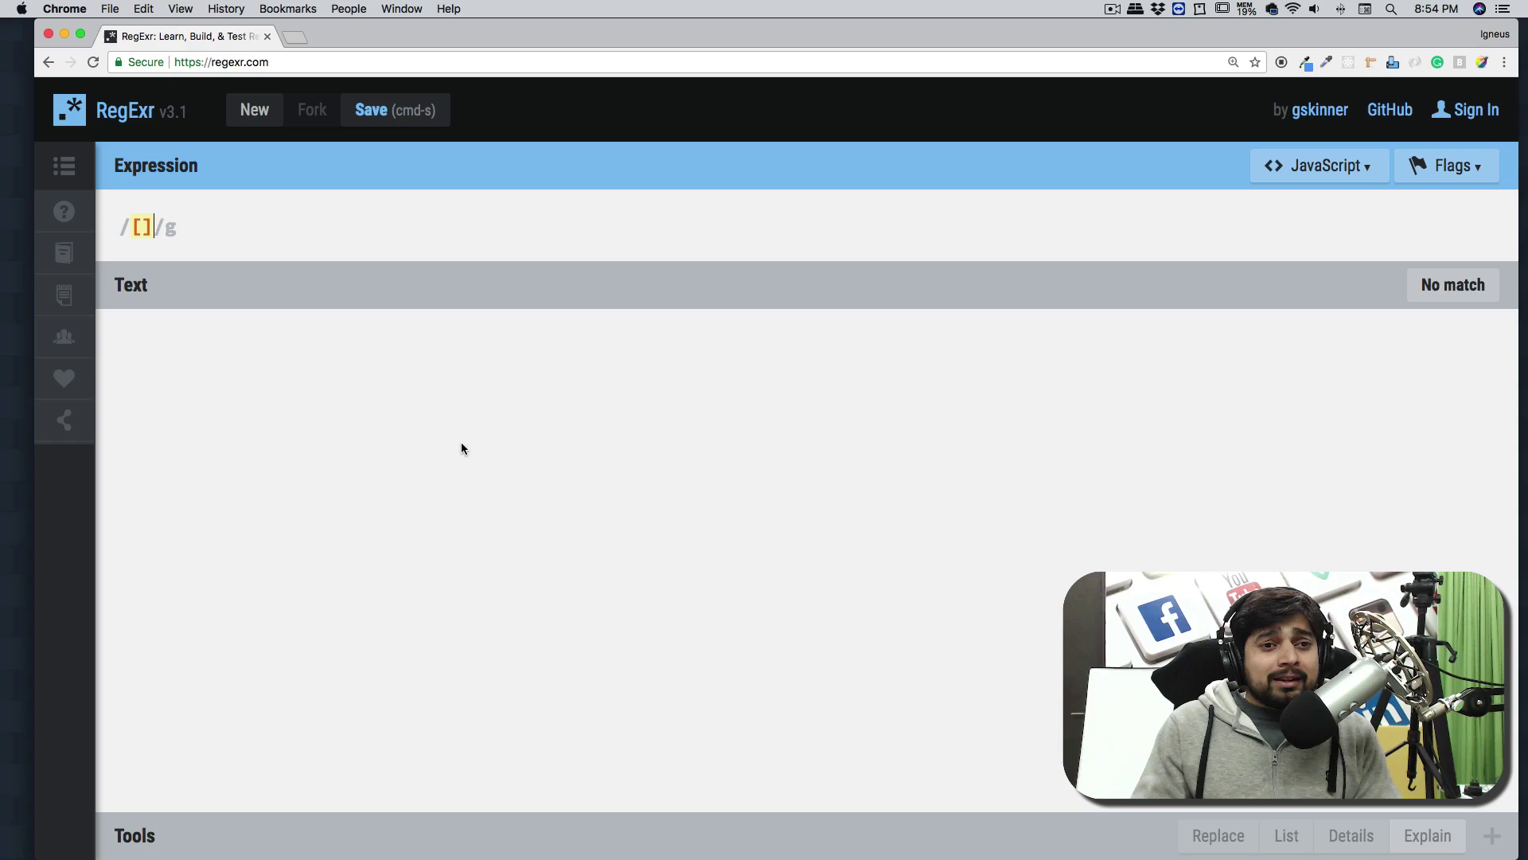
Delete the [] expression and enter test lines Rode, Code, Bode, Tode and Dode
key("BackSpace")
key("BackSpace")
left_click(349, 421)
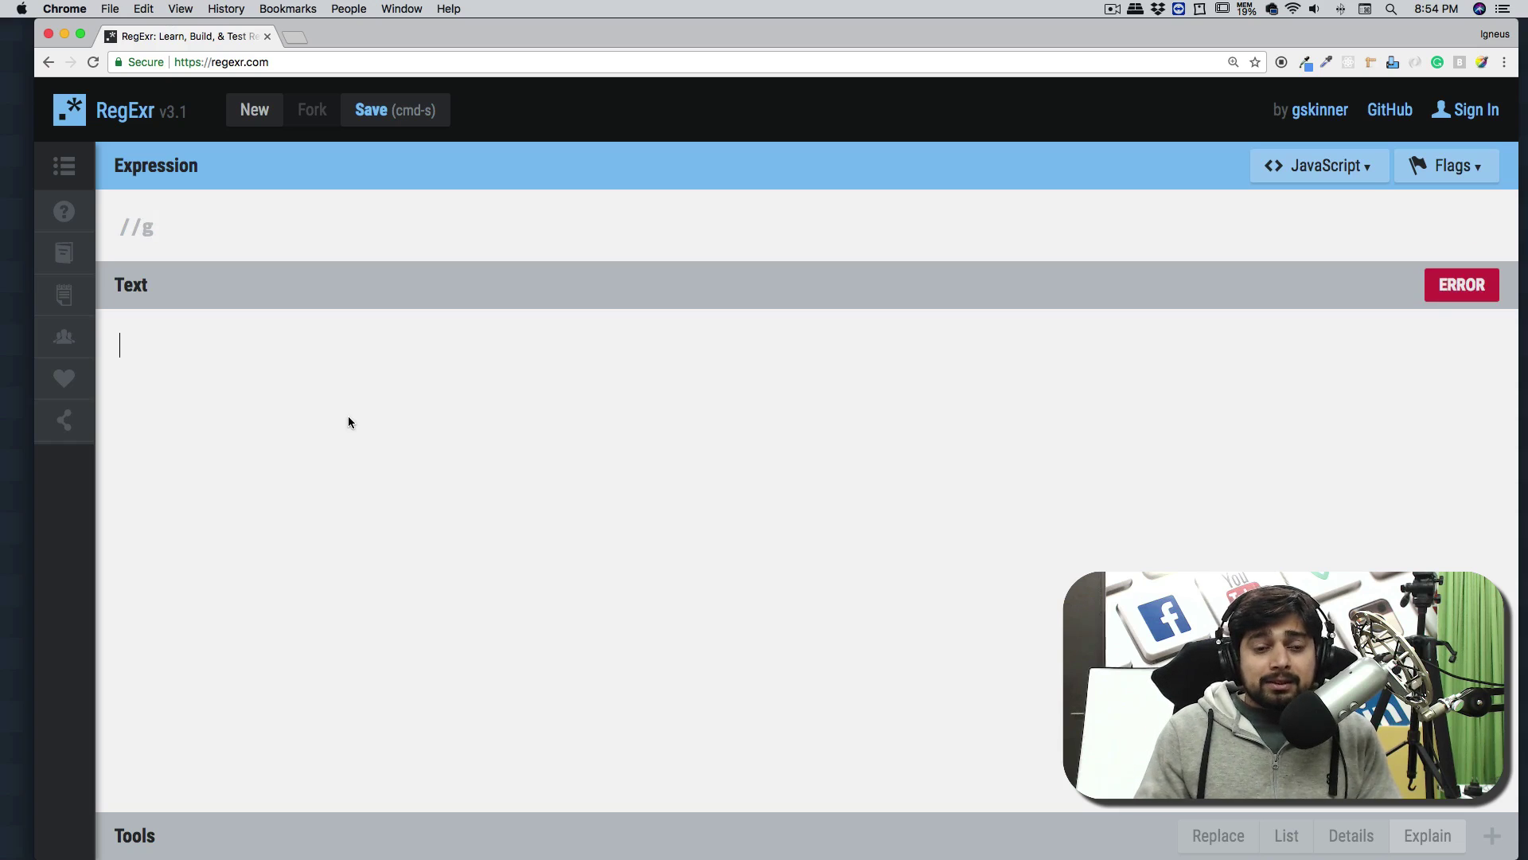
type("Rode")
key("Return")
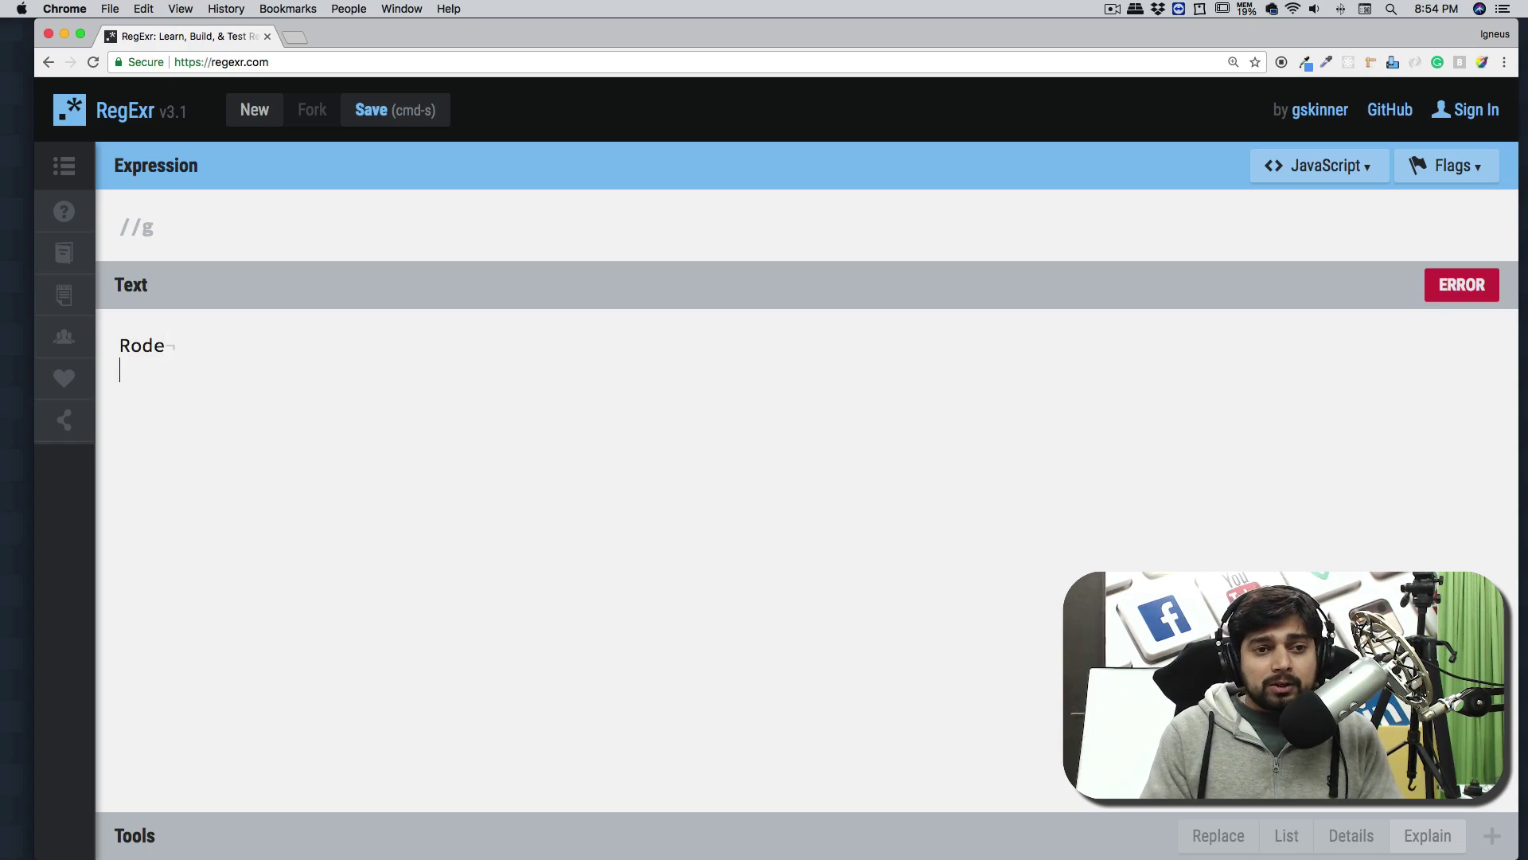
type("Code")
key("Return")
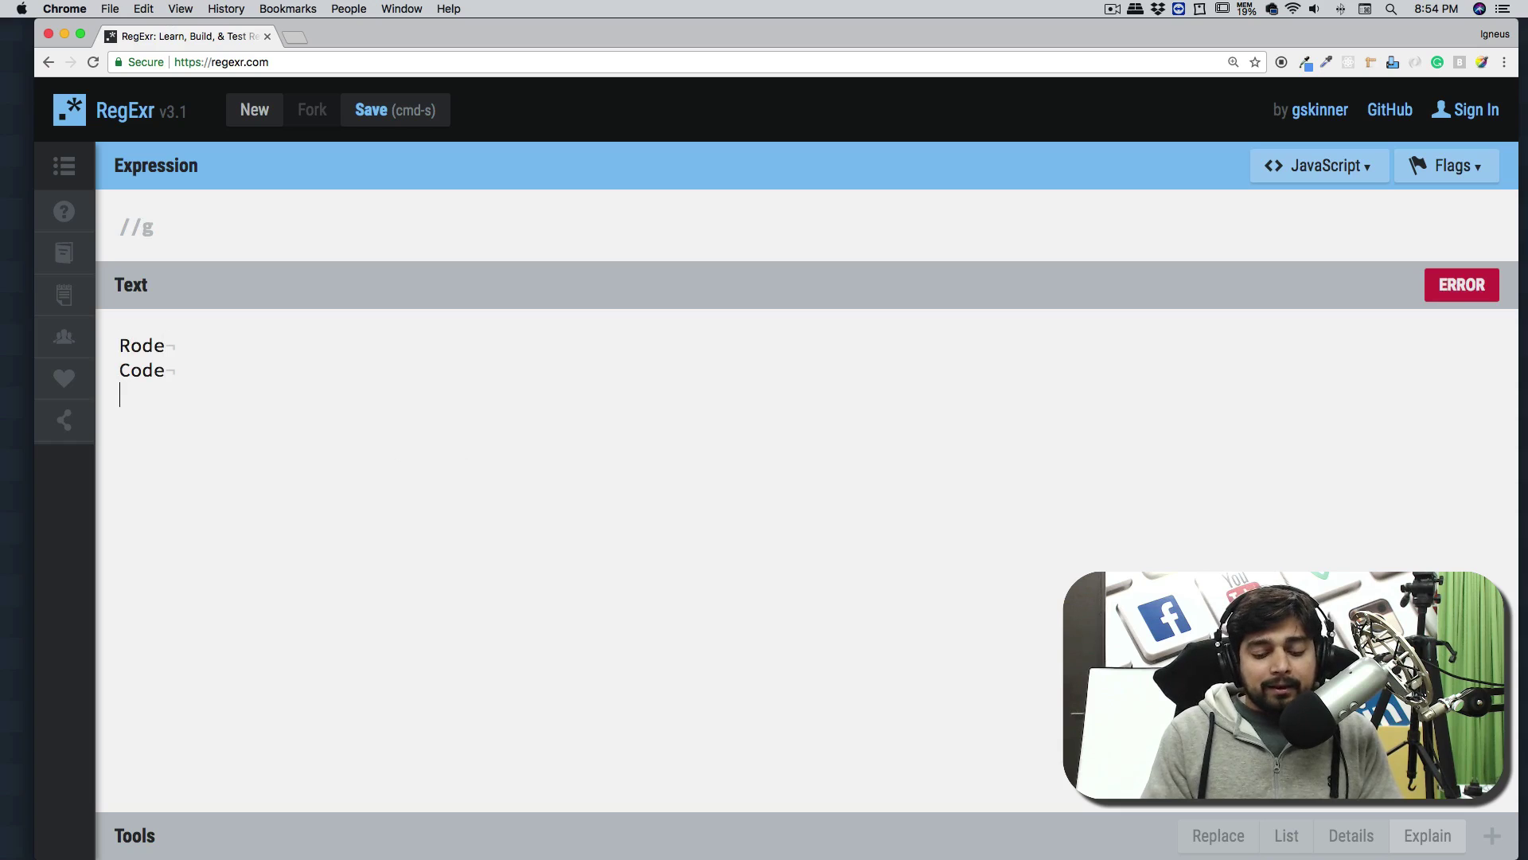
type("Bode")
key("Return")
type("Tr")
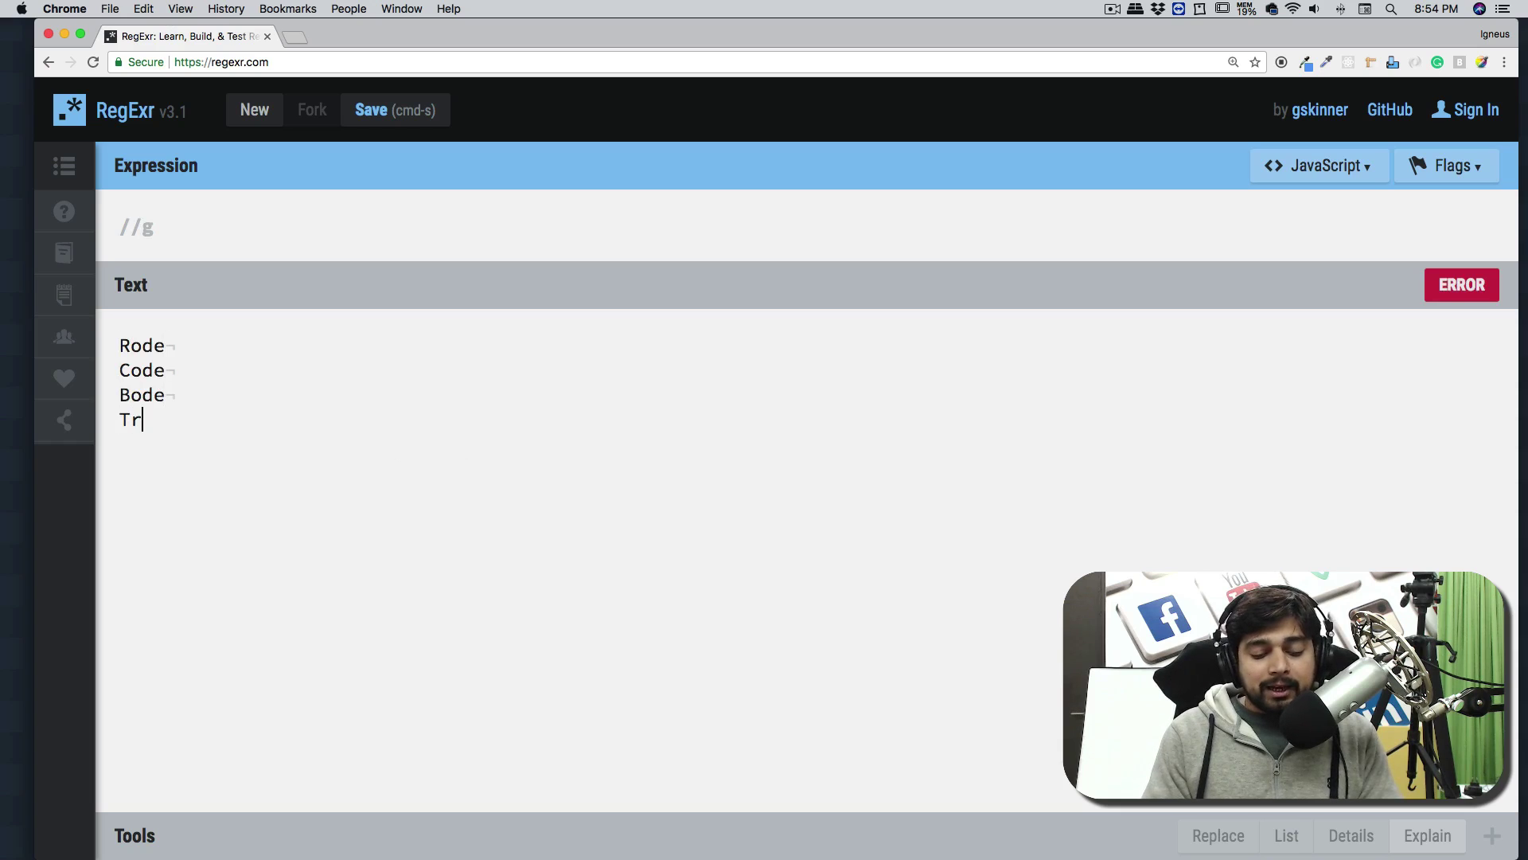
type("ode")
key("BackSpace")
key("BackSpace")
key("BackSpace")
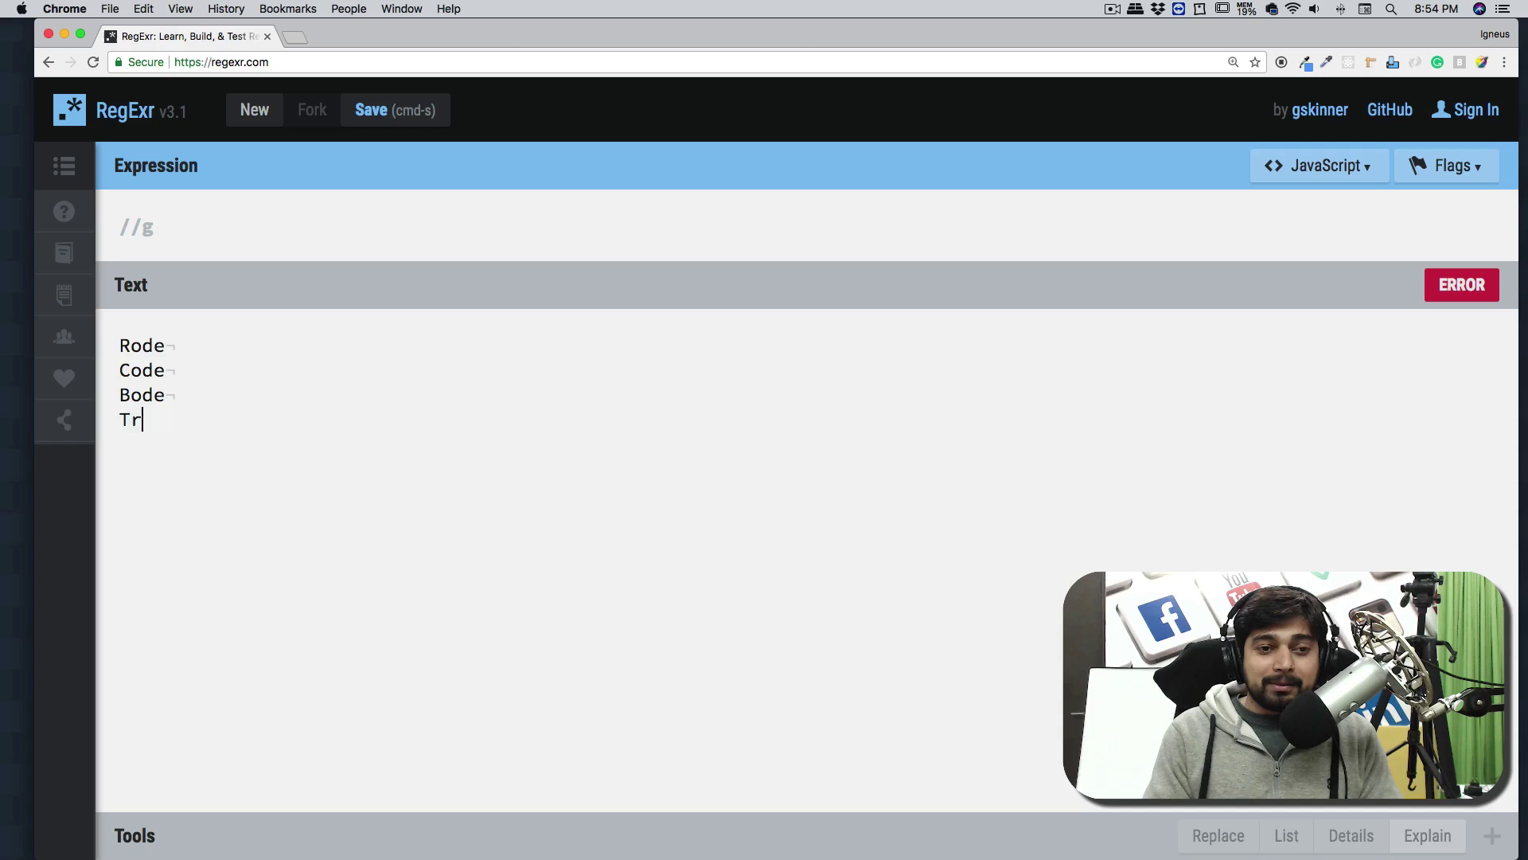
key("BackSpace")
type("ode")
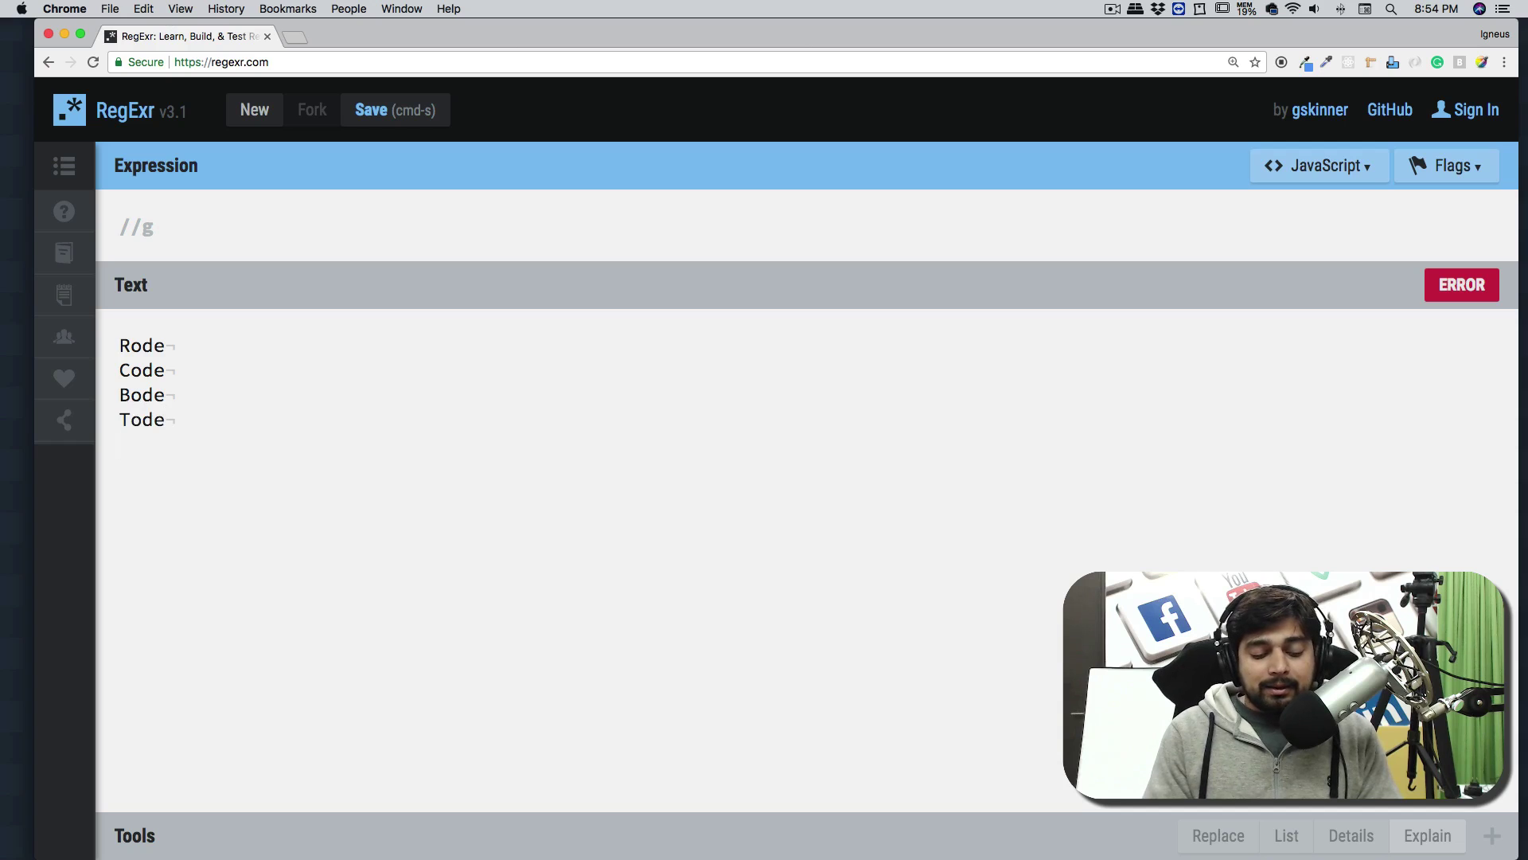
type("Dode")
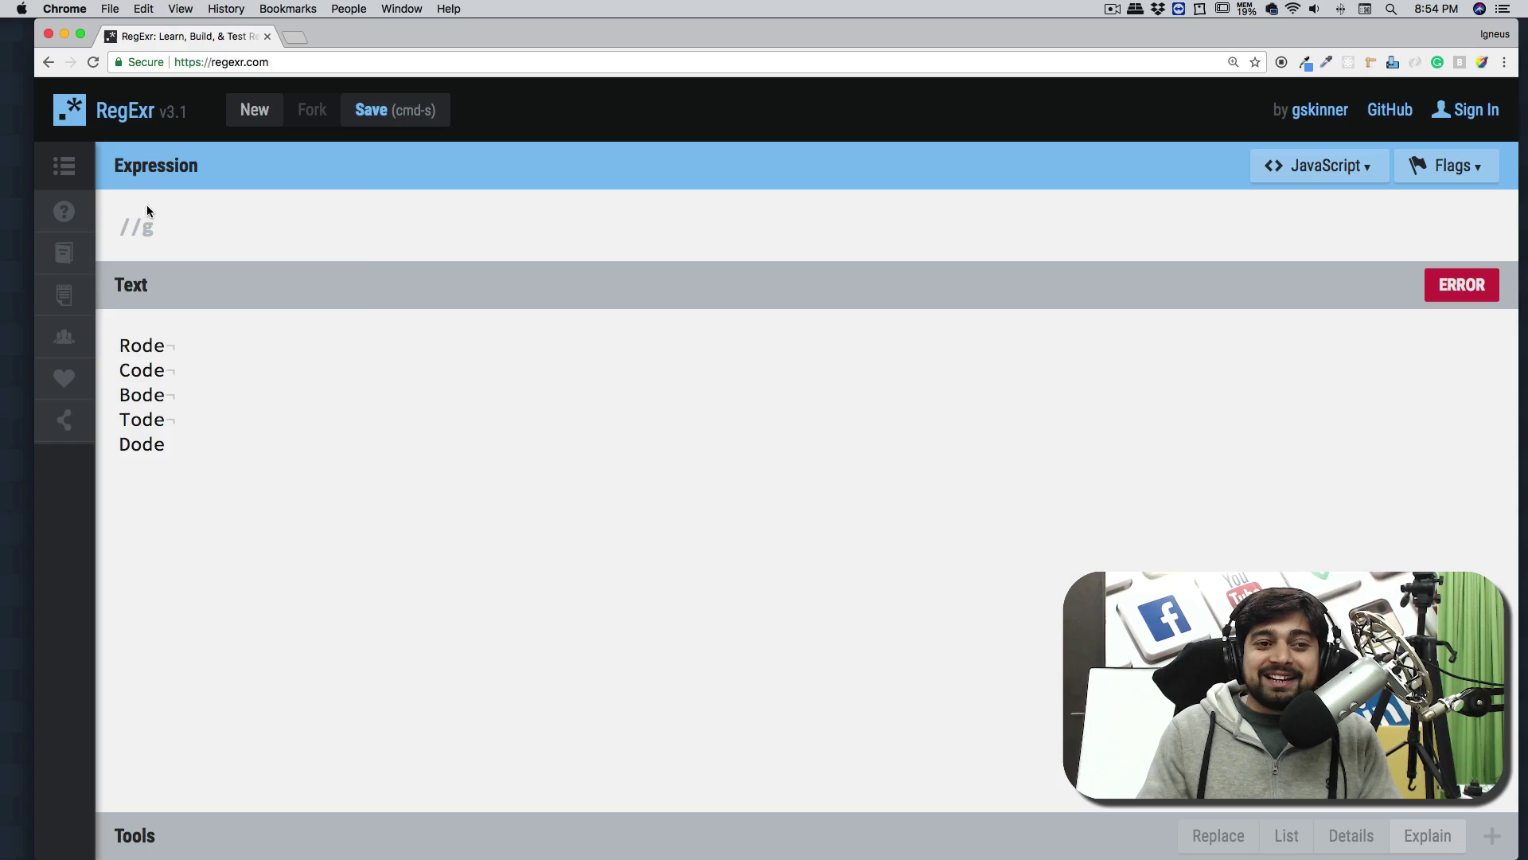
left_click(131, 226)
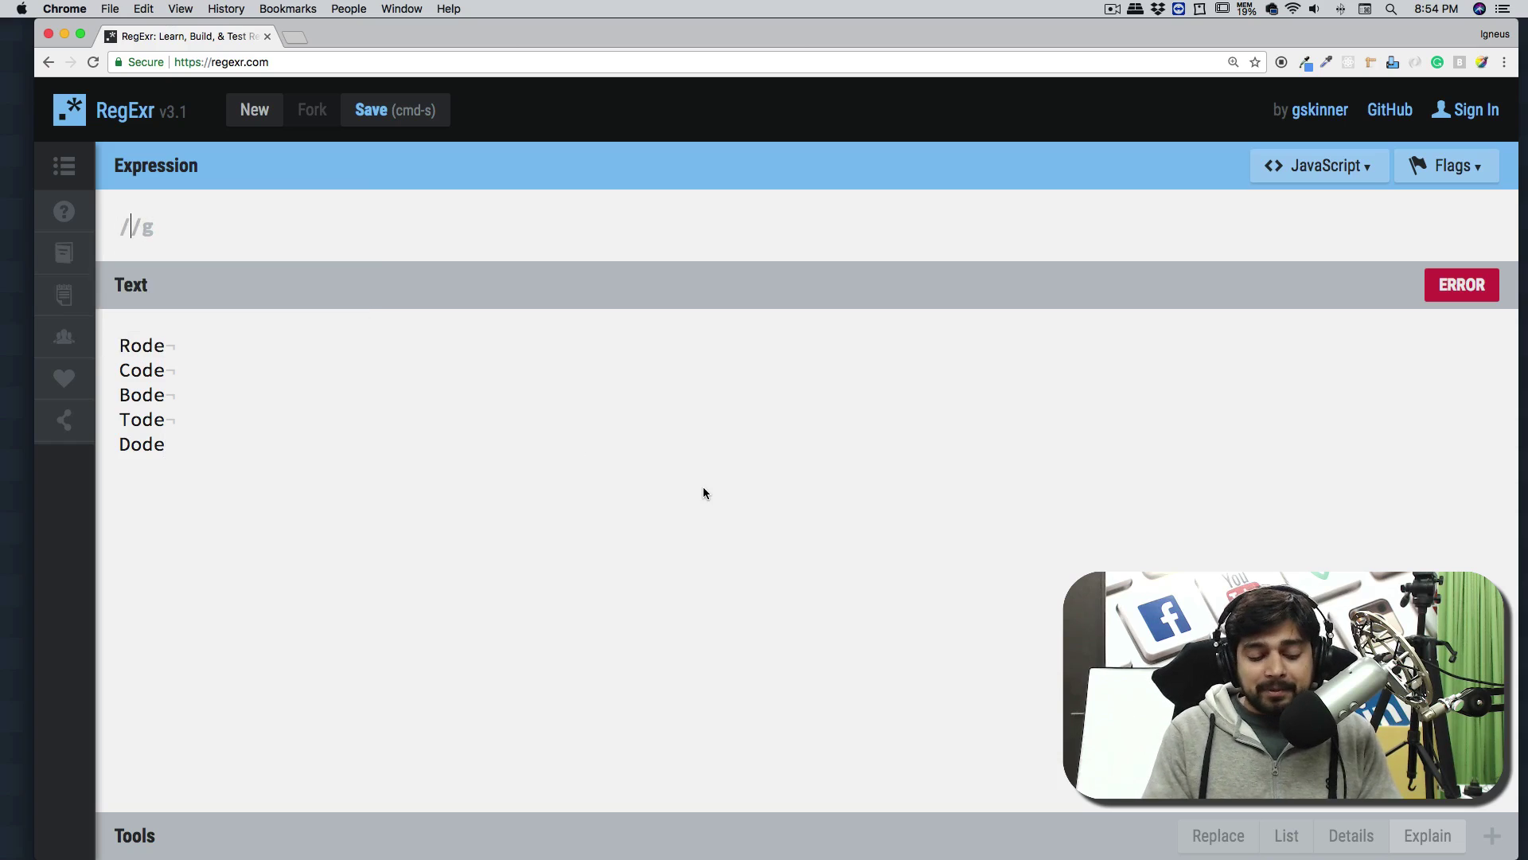
type("ode")
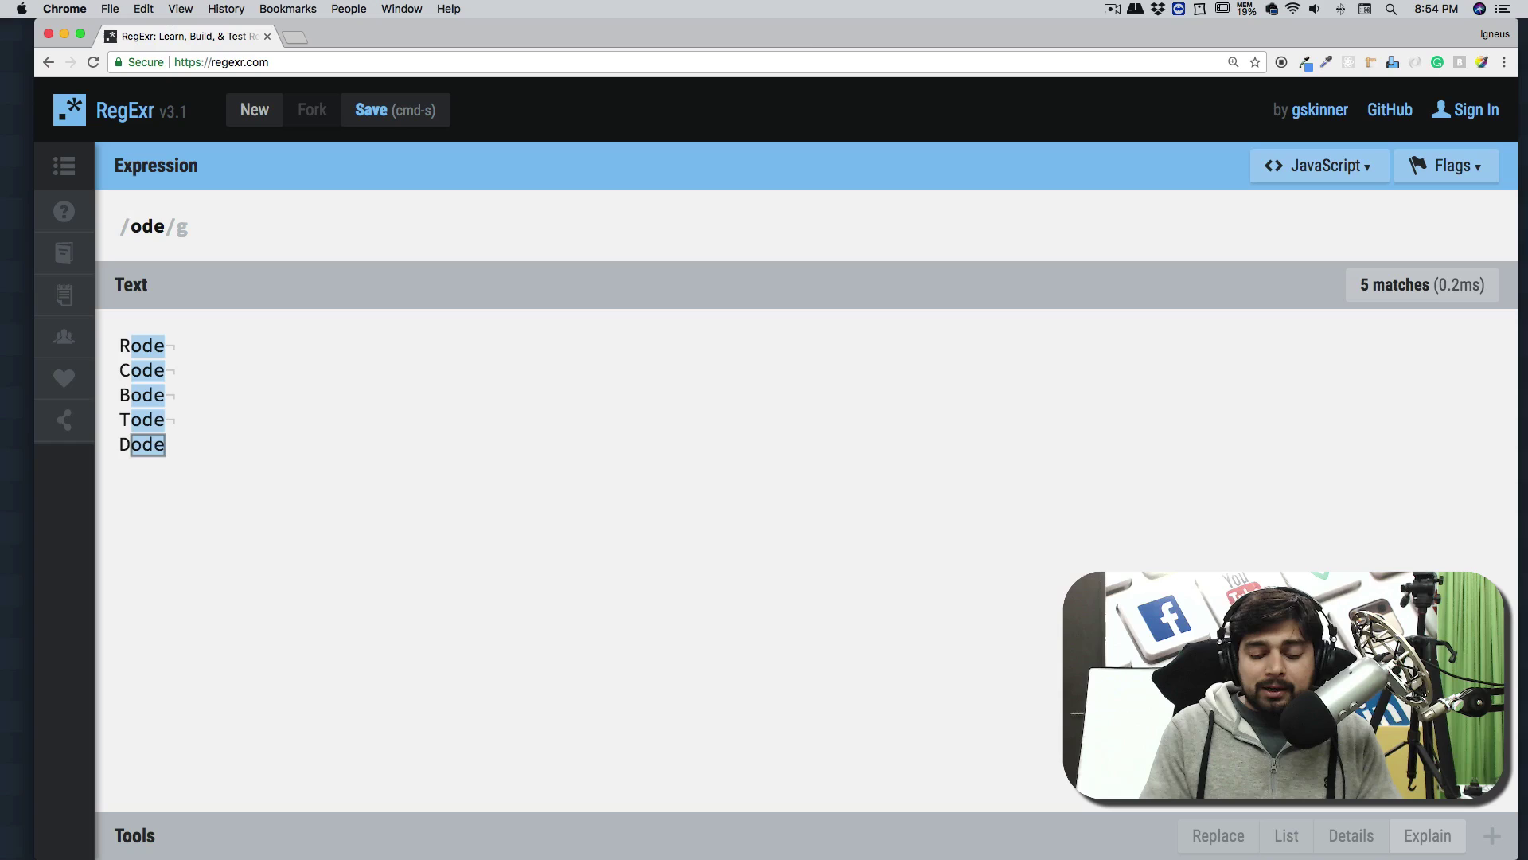
type("[]")
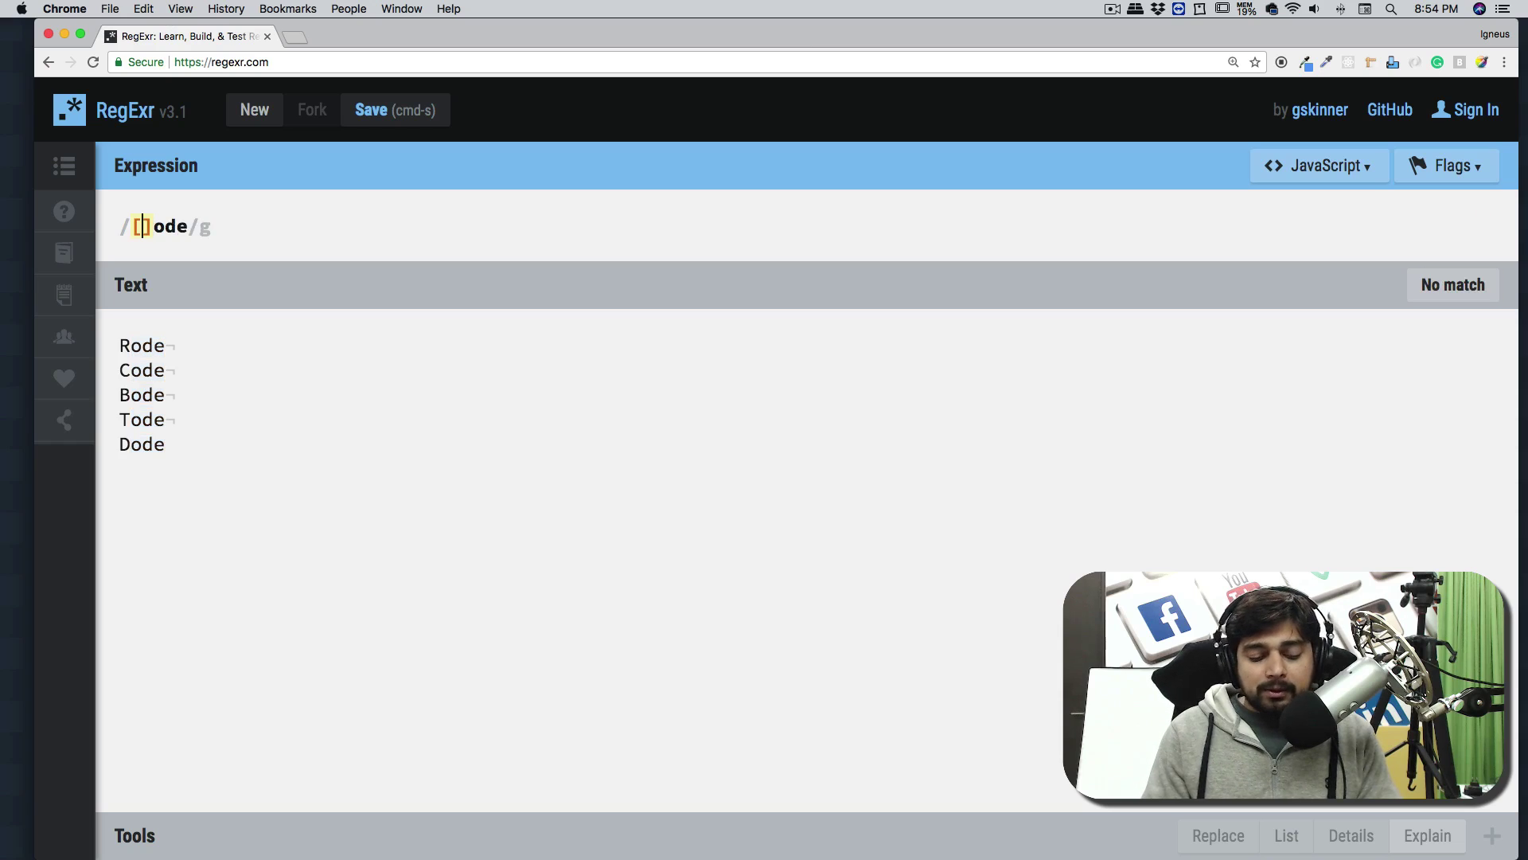
type("R")
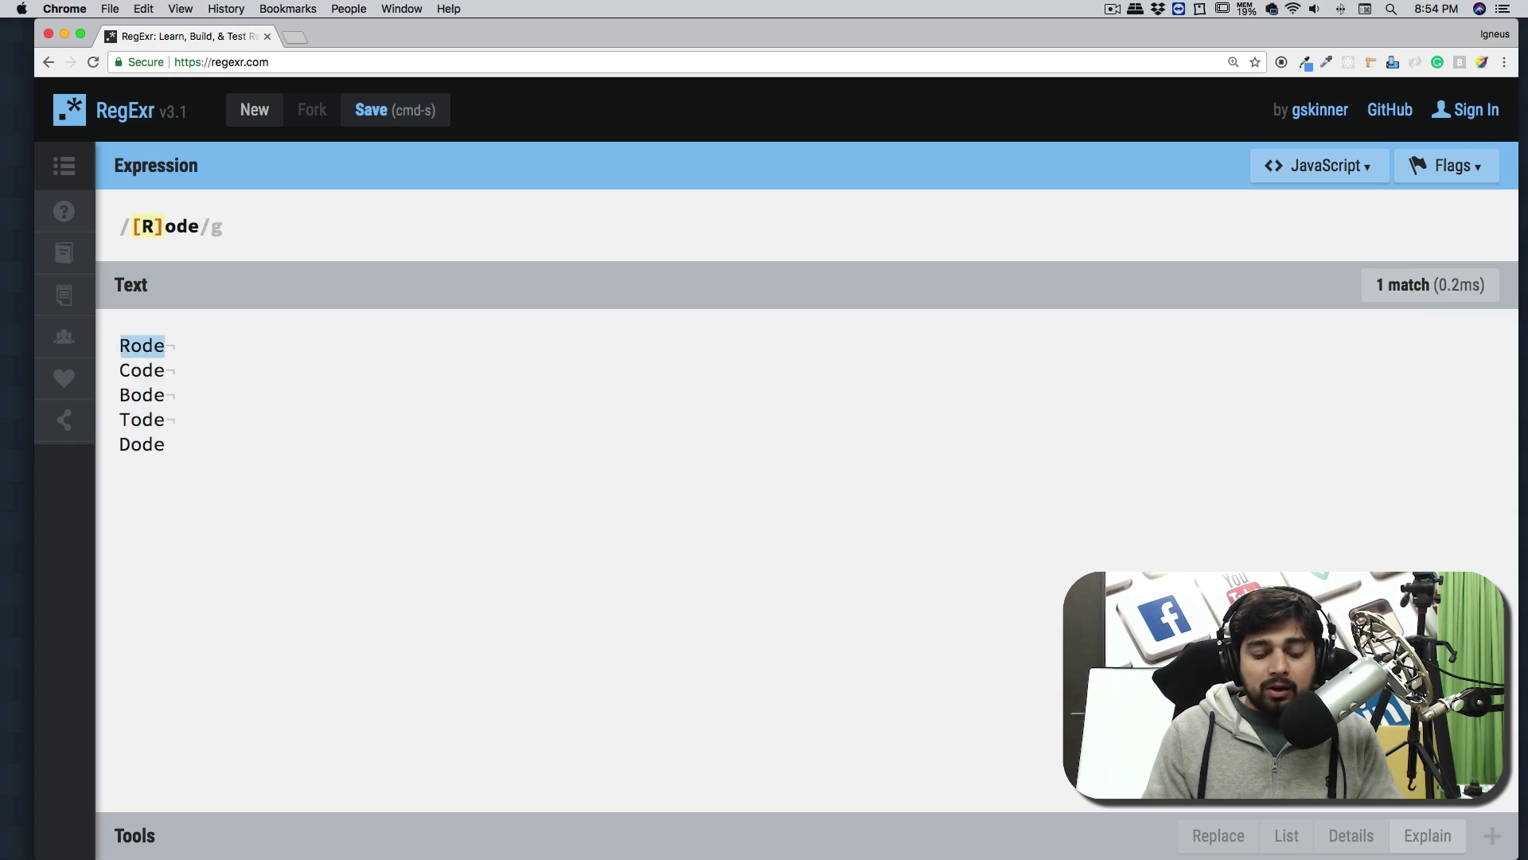
type("C")
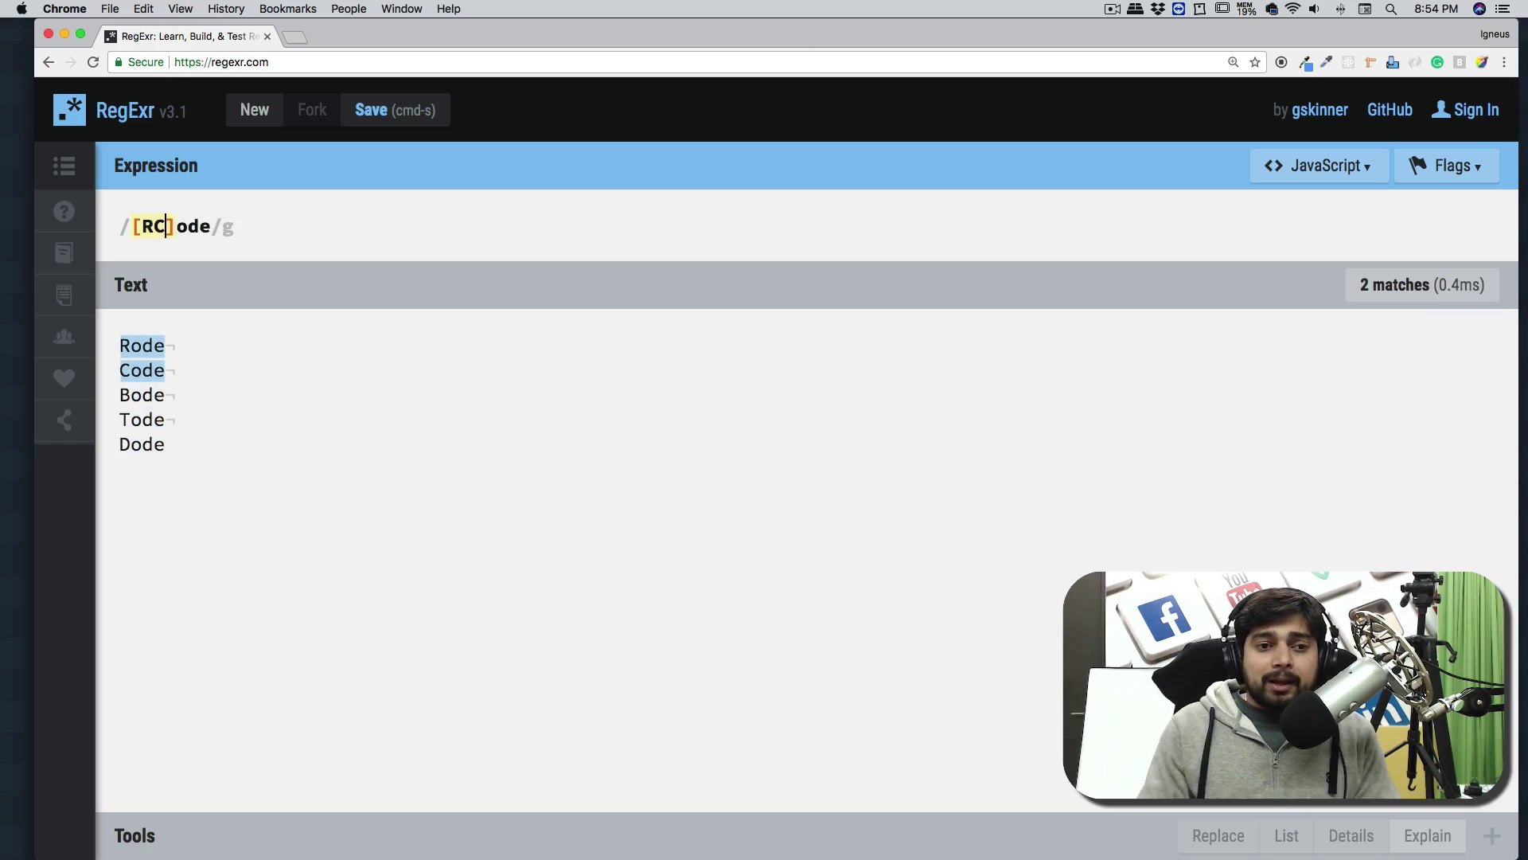
Use the pattern [RC]ode and add an RCode line below Code
left_click(187, 363)
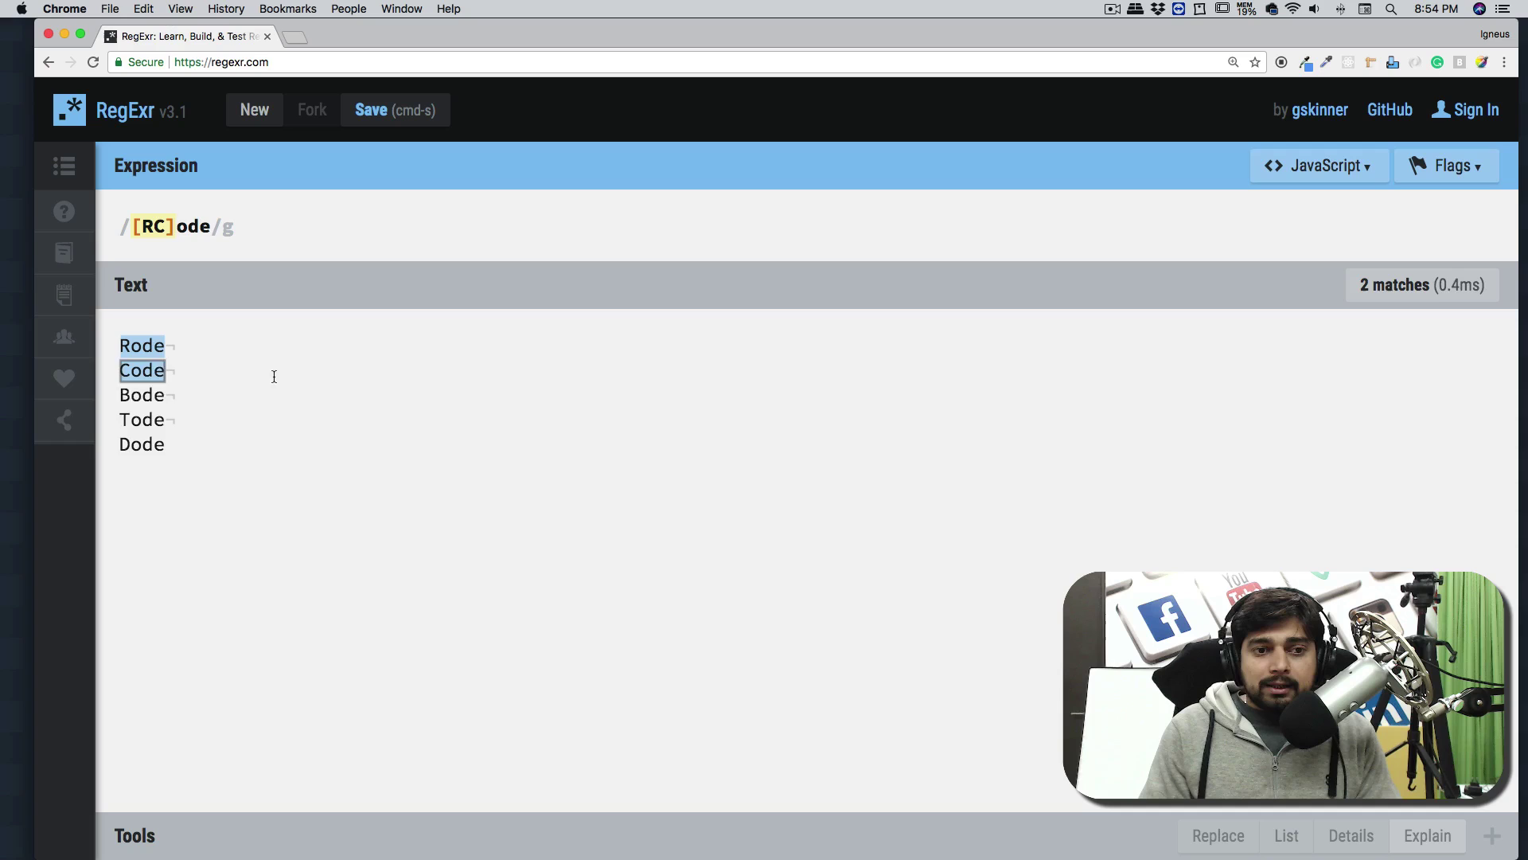
key("Return")
type("R")
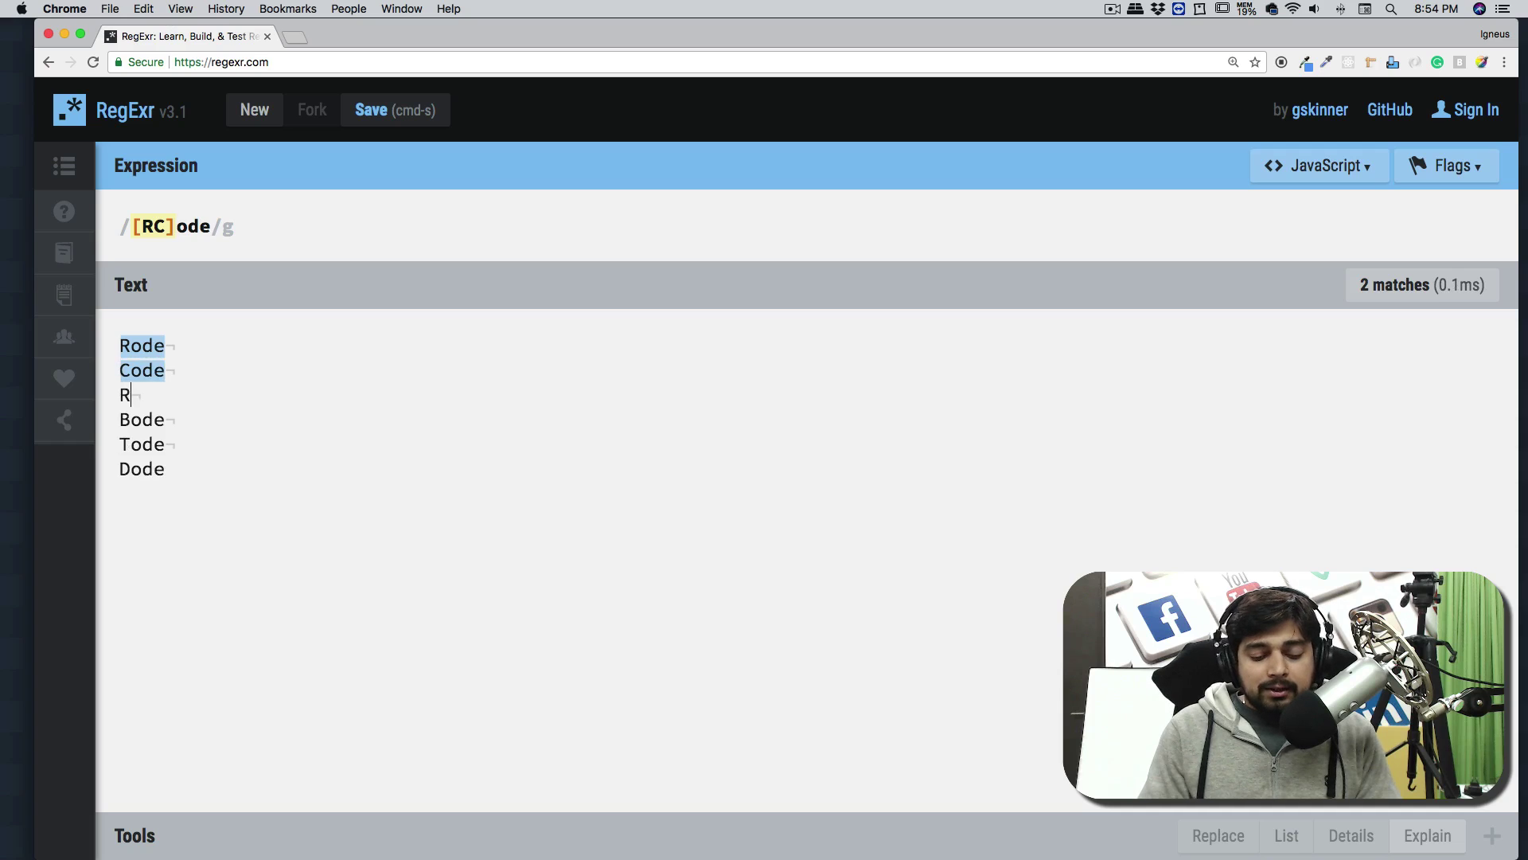
type("Code")
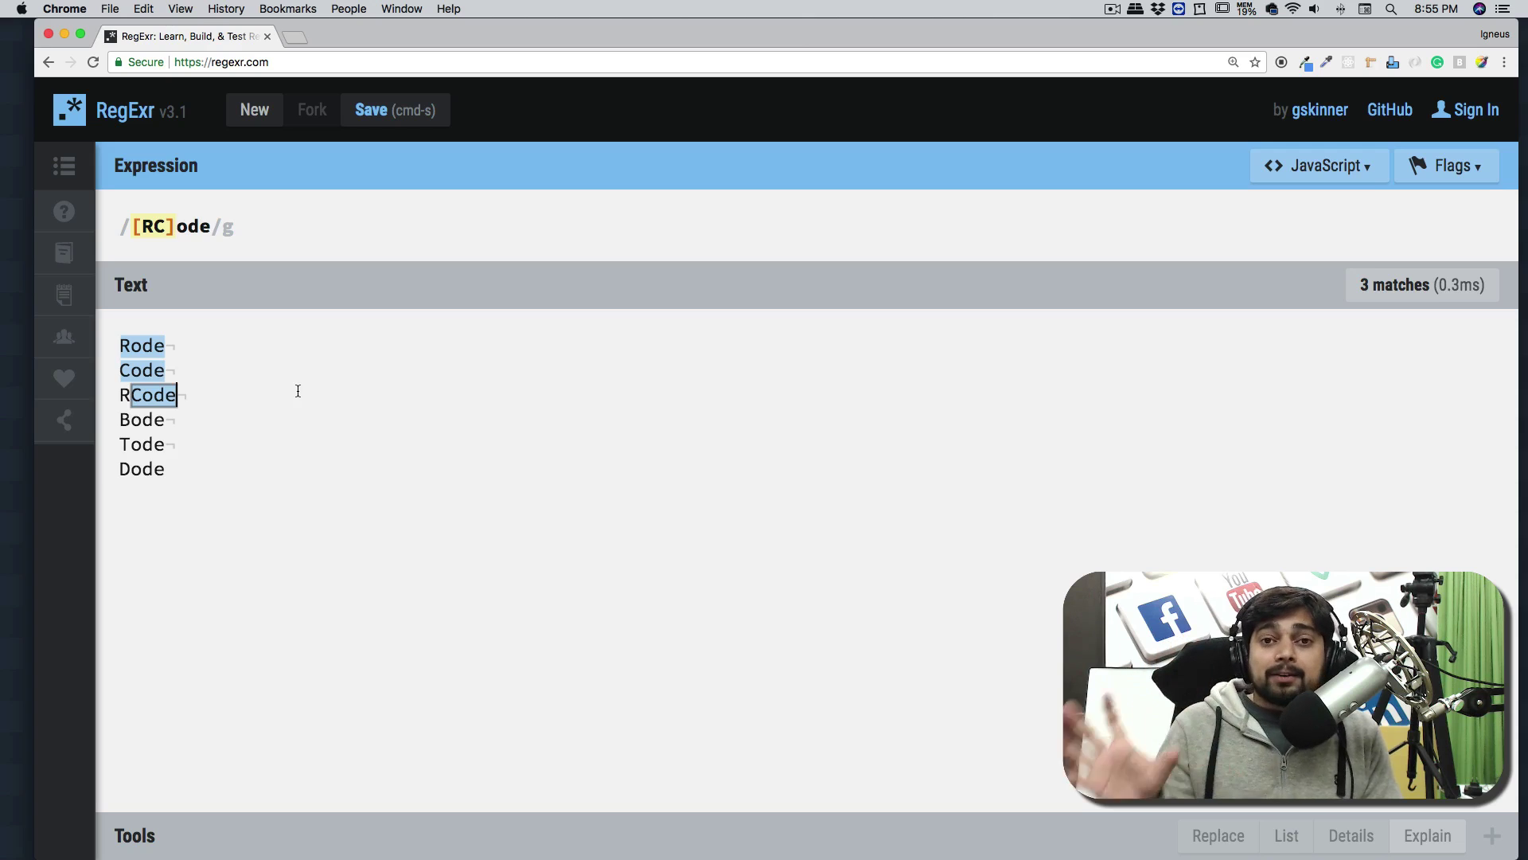
Negate the set to [^RC]ode and add test lines 1ode, ' ode' and %ode
left_click(139, 225)
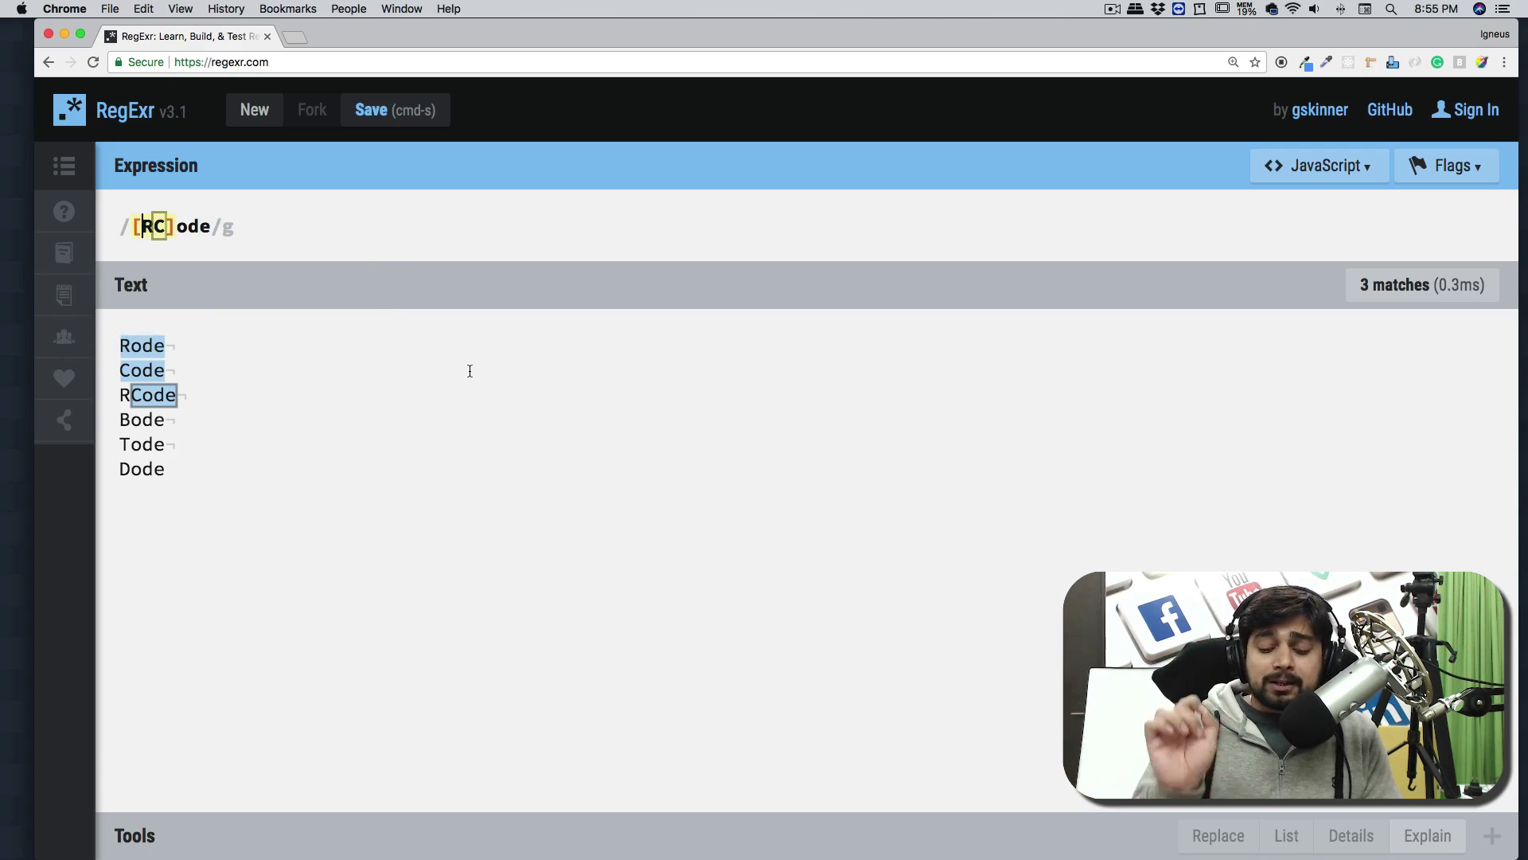
type("^")
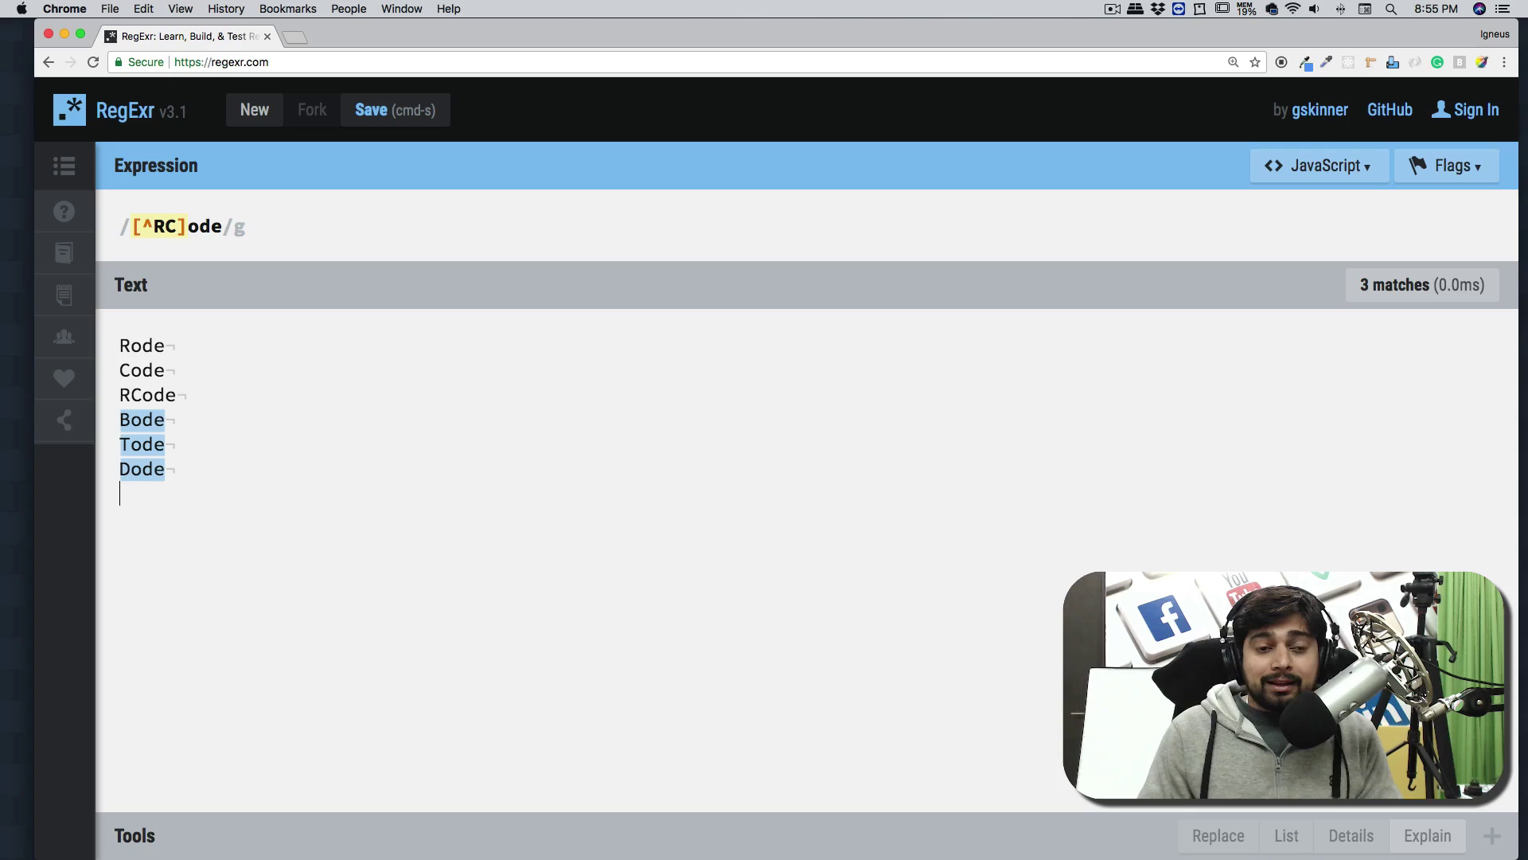
key("Return")
type("1")
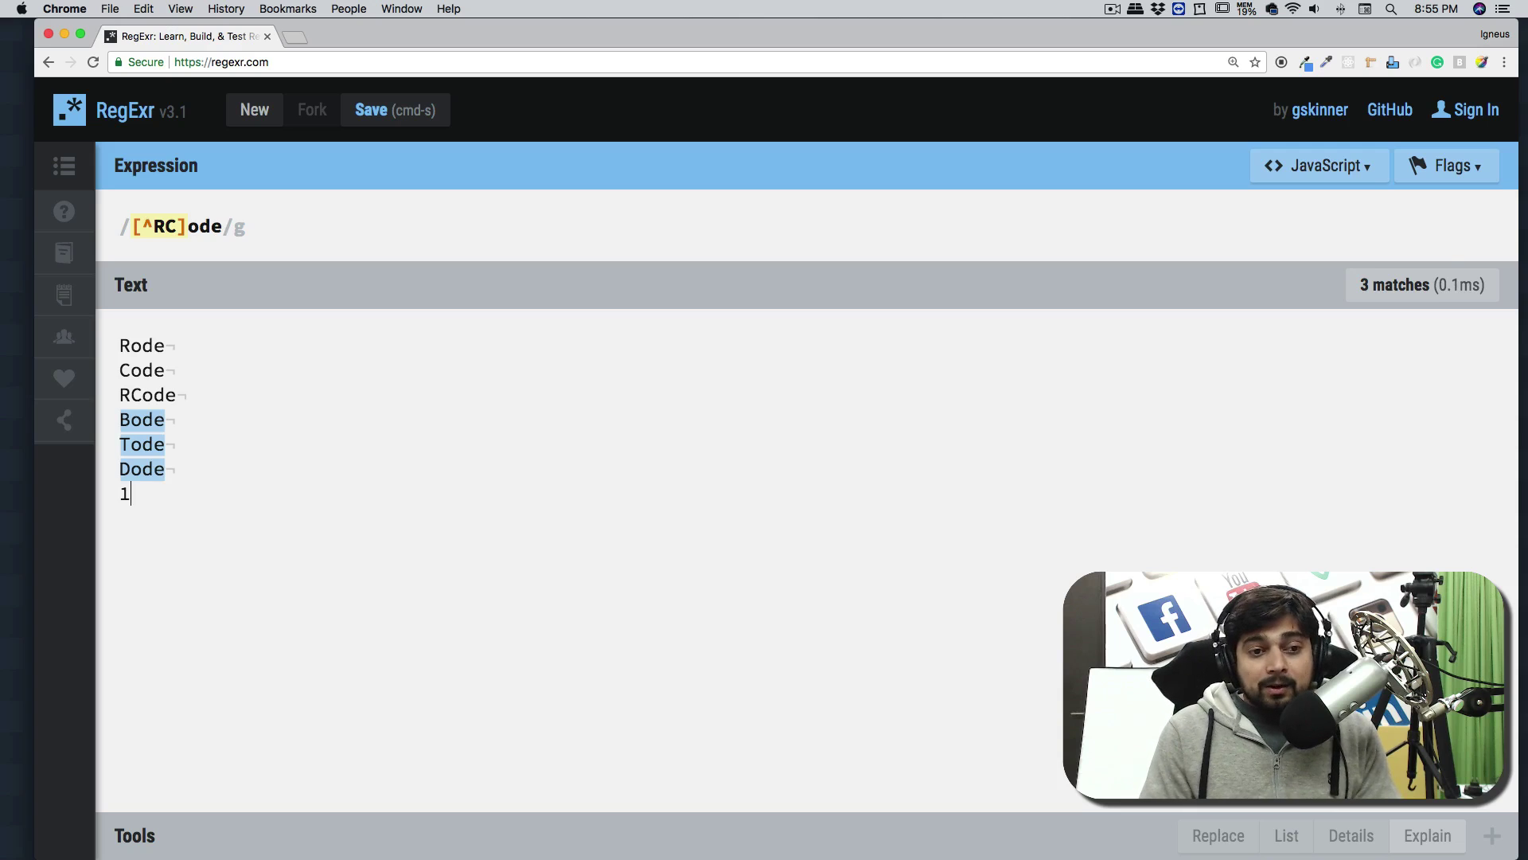
type("ode")
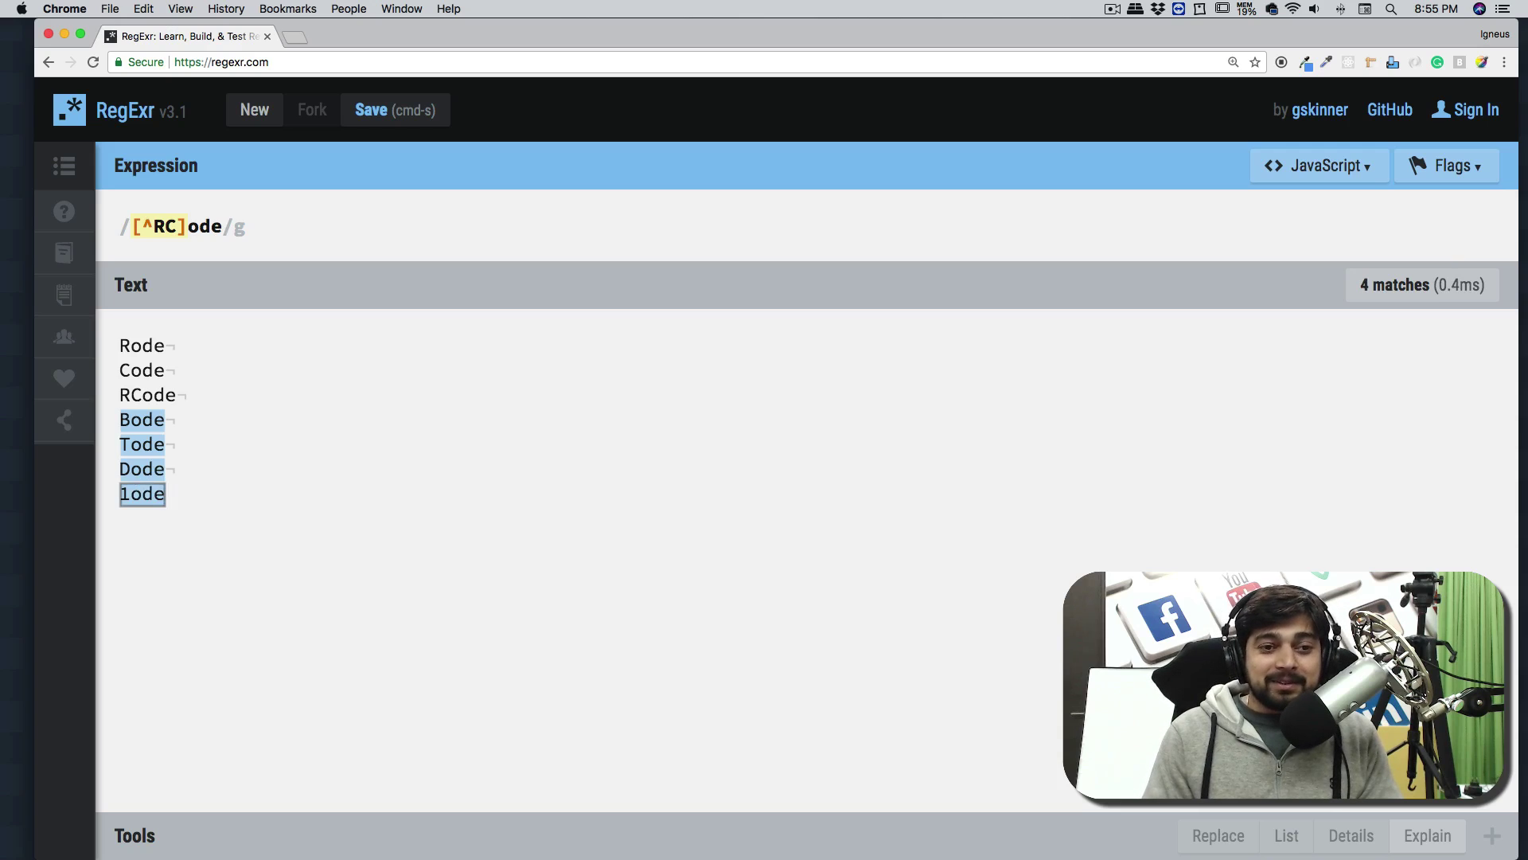
key("Return")
type("ode")
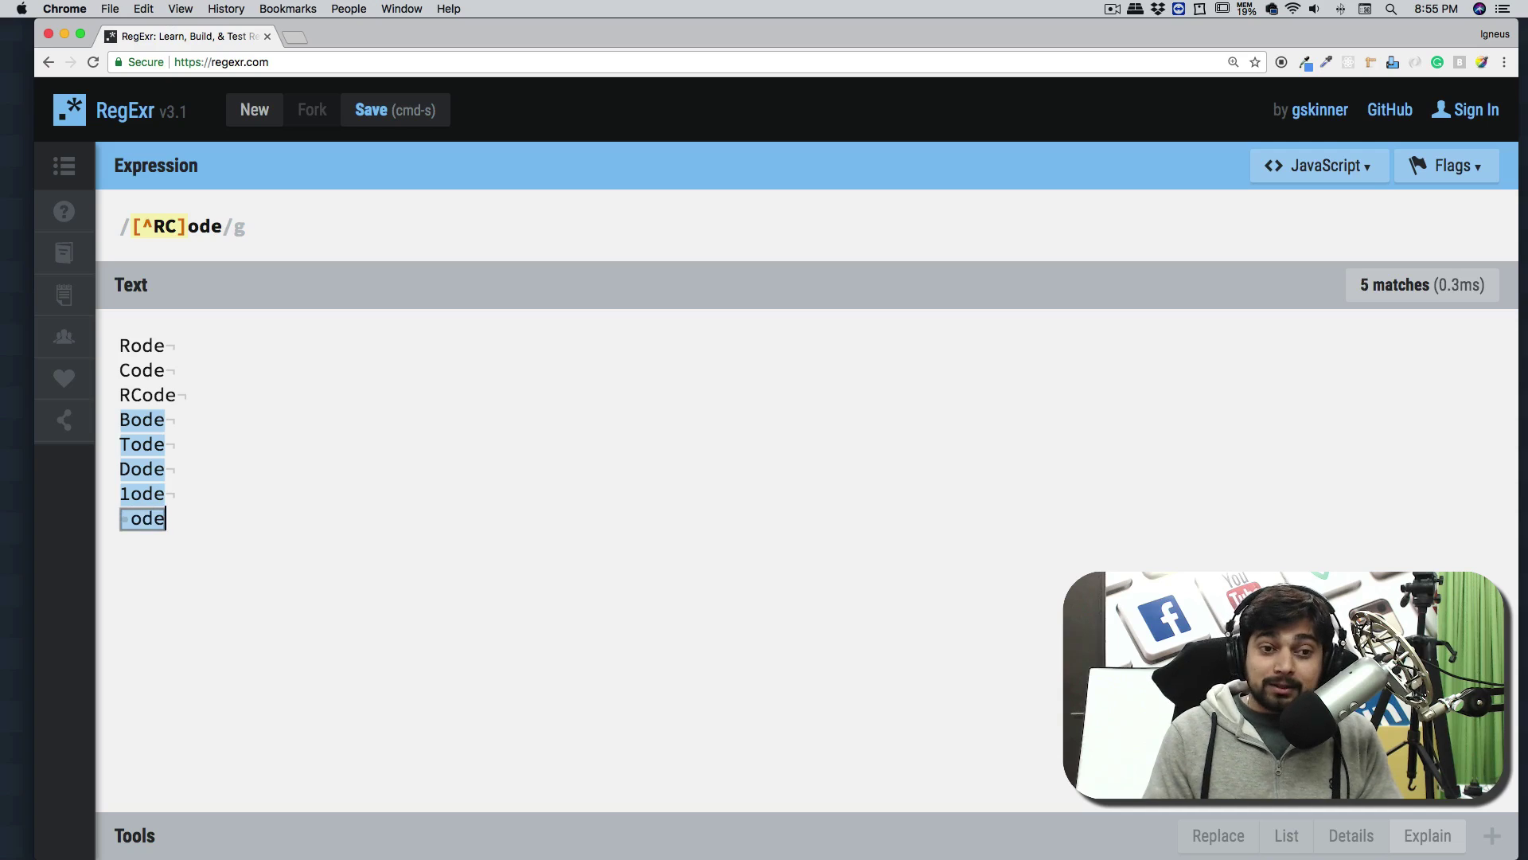
key("Return")
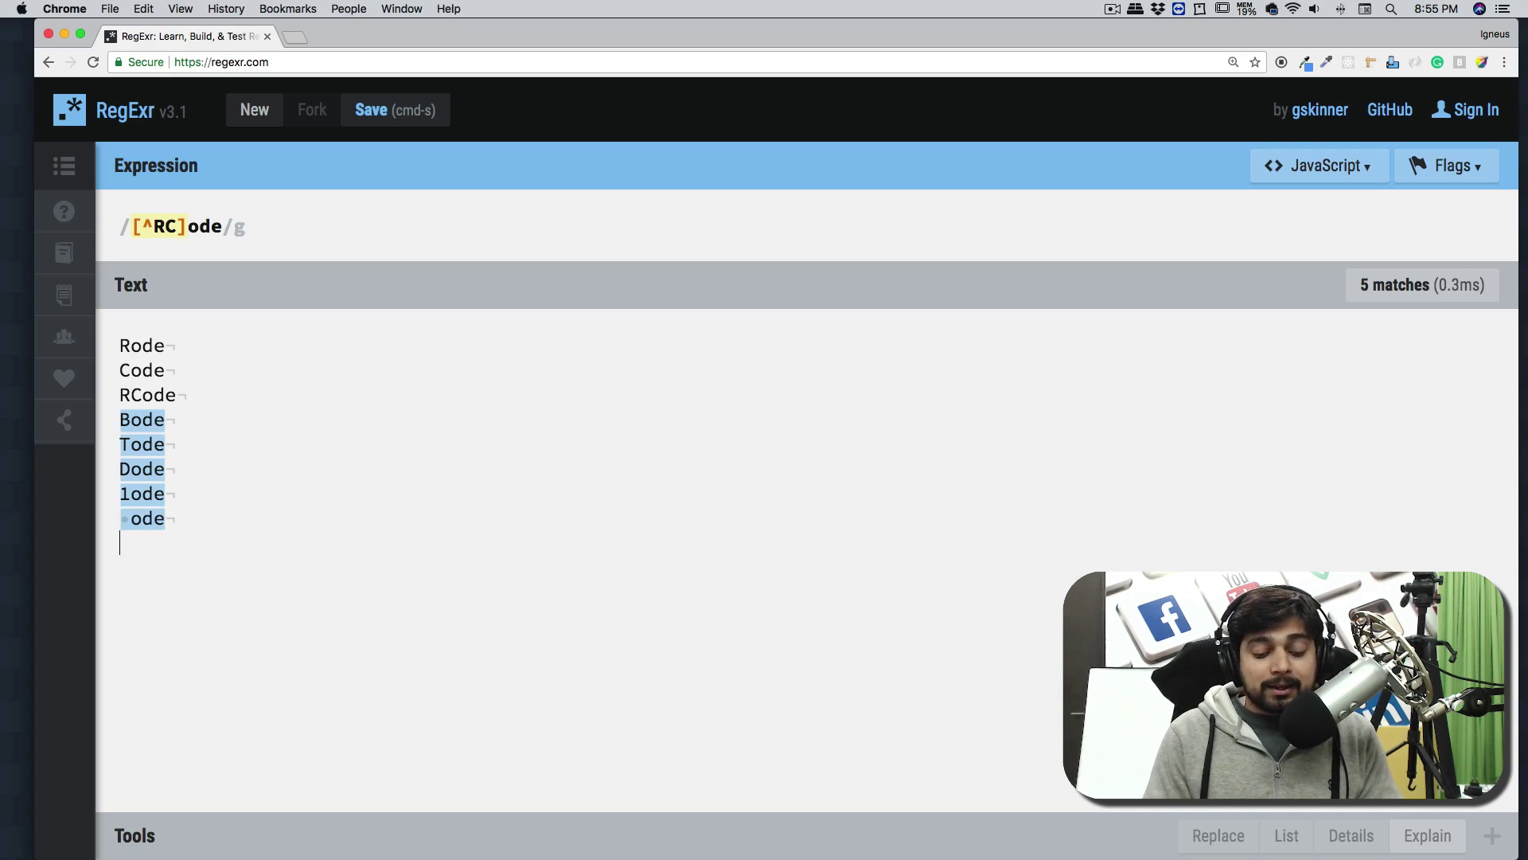
type("%ode")
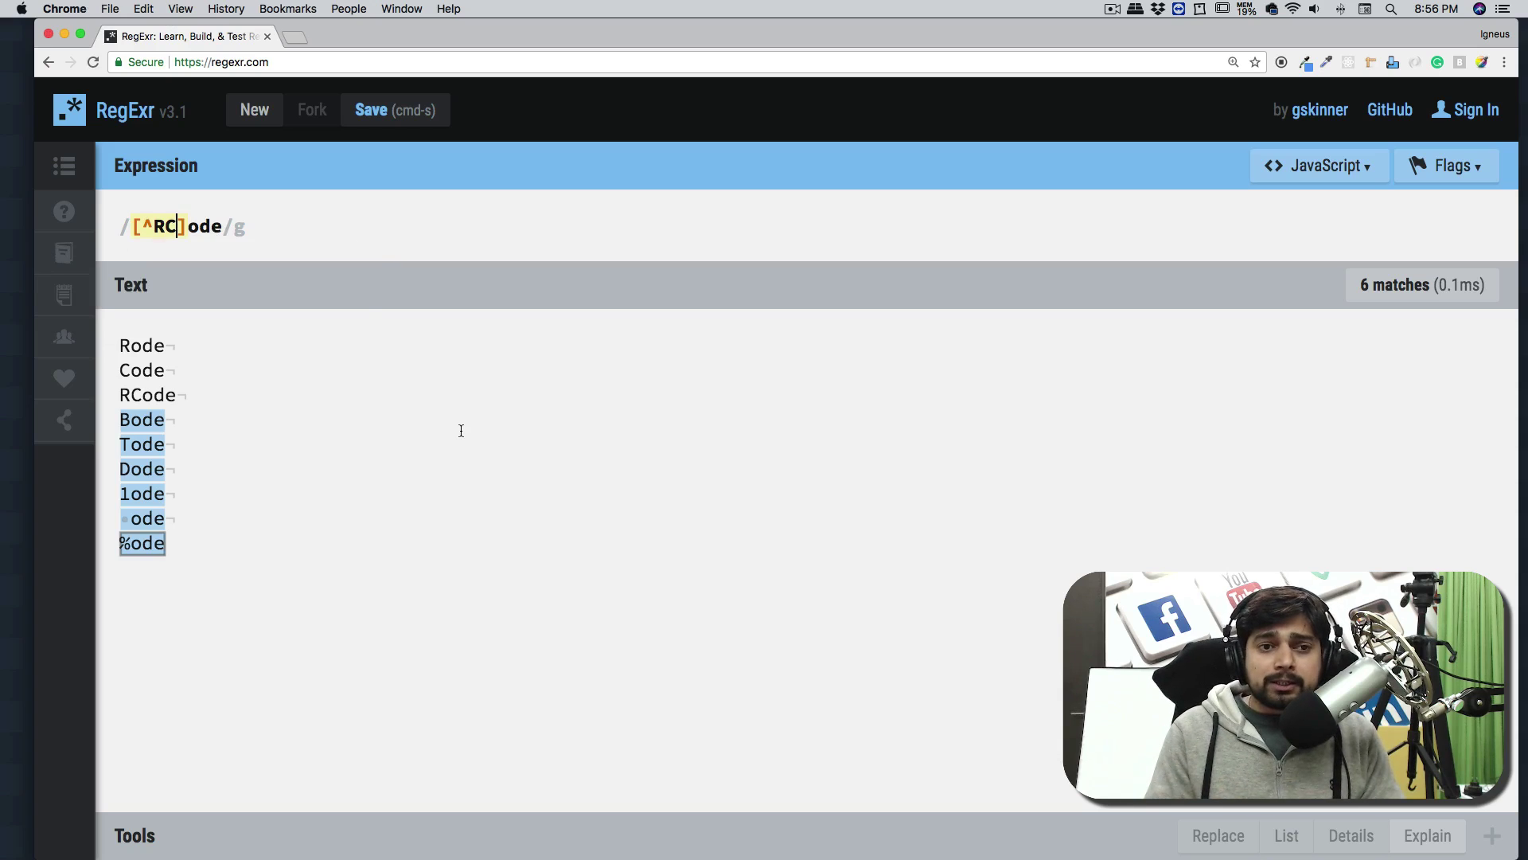
Remove R and C from the set, try aeiuo, then delete it to leave [^]ode
key("BackSpace")
key("BackSpace")
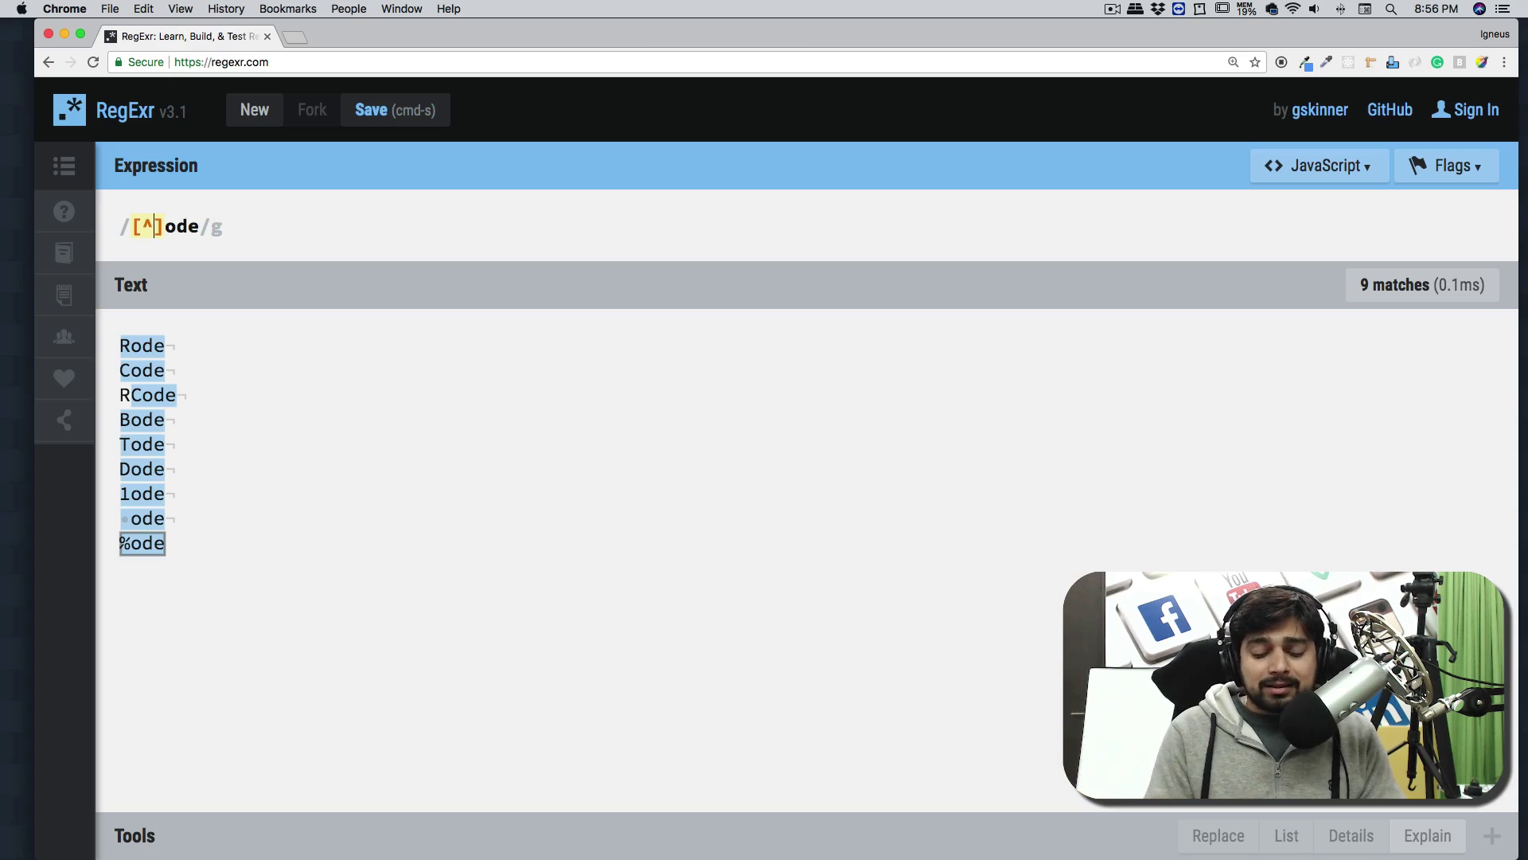
type("ae")
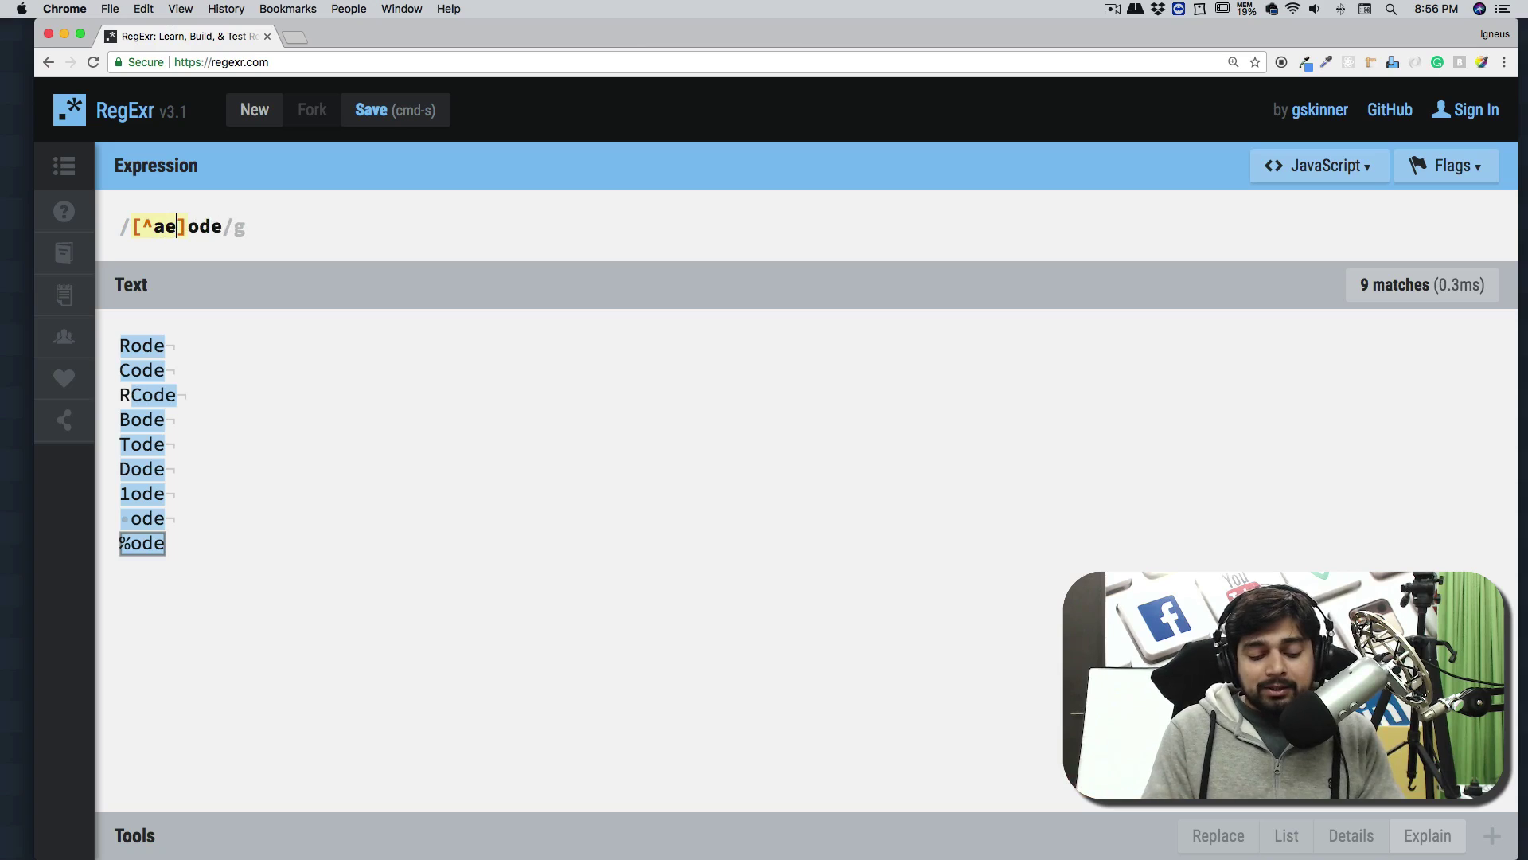
type("iuo")
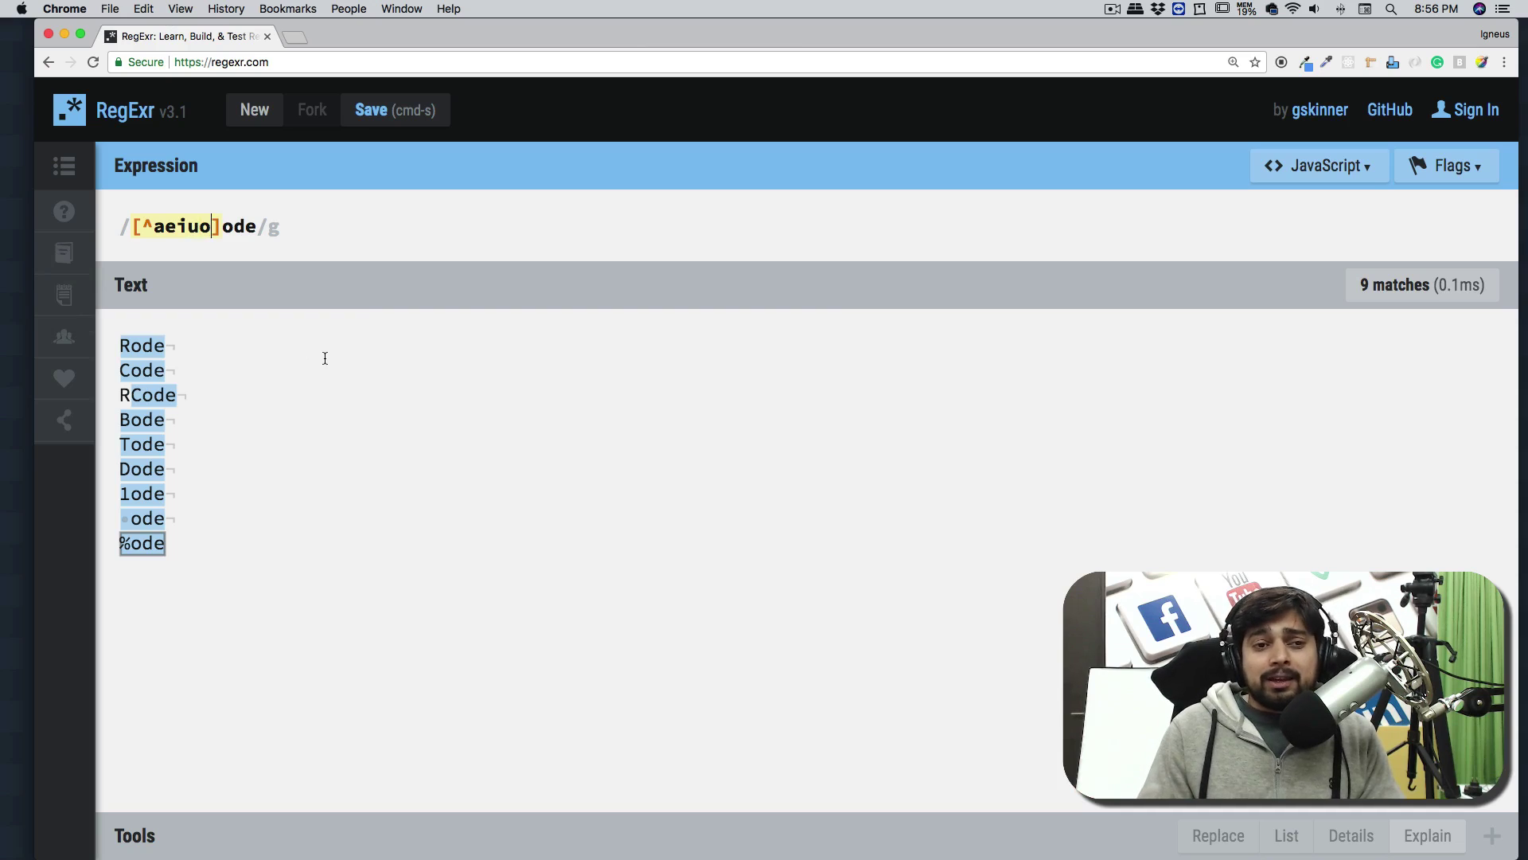
key("BackSpace")
key("BackSpace")
key("BackSpace")
key("BackSpace")
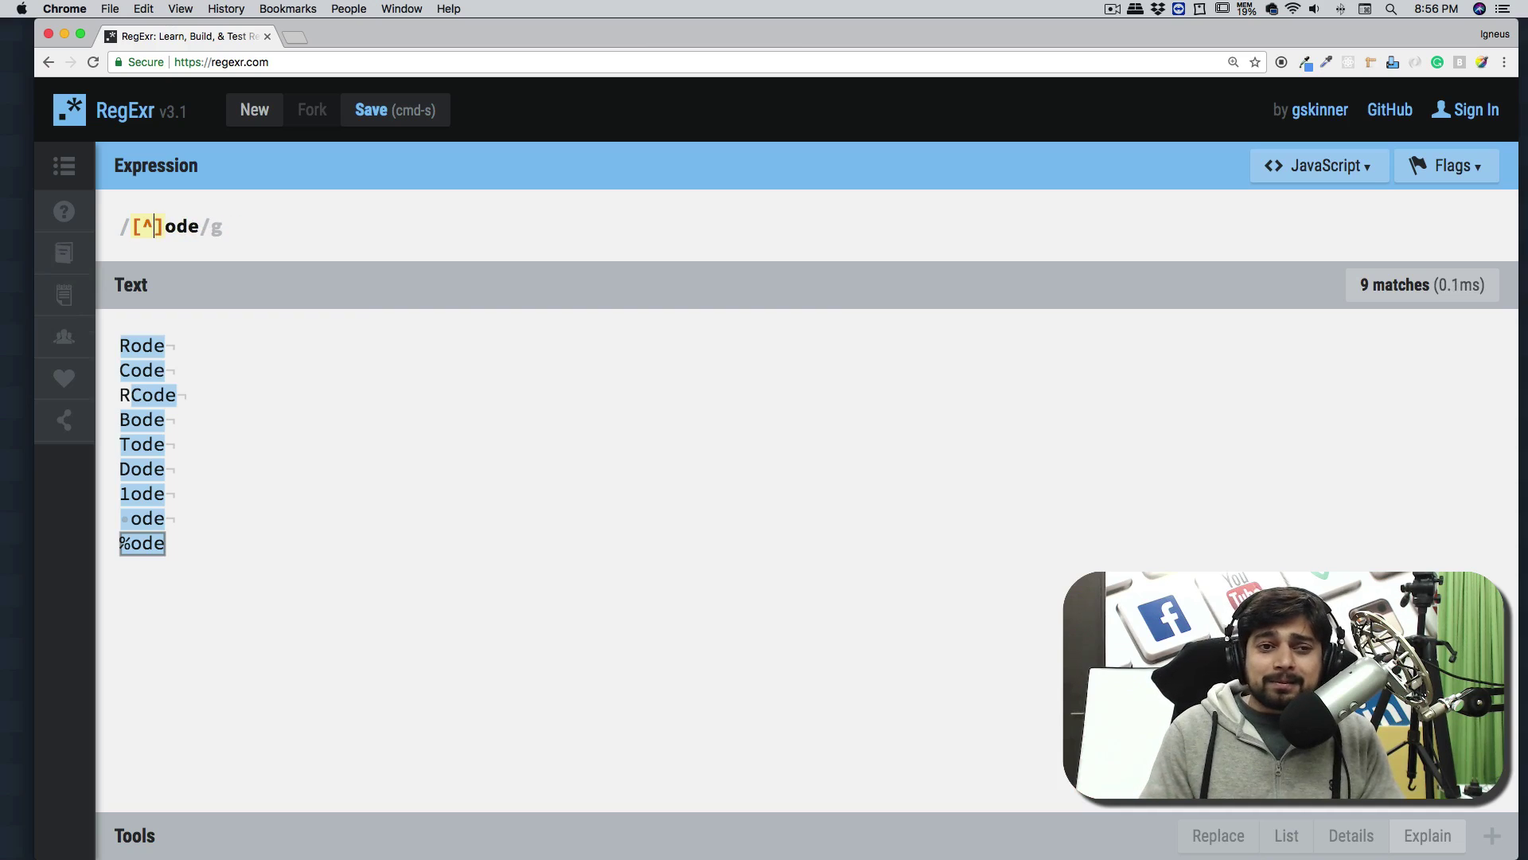